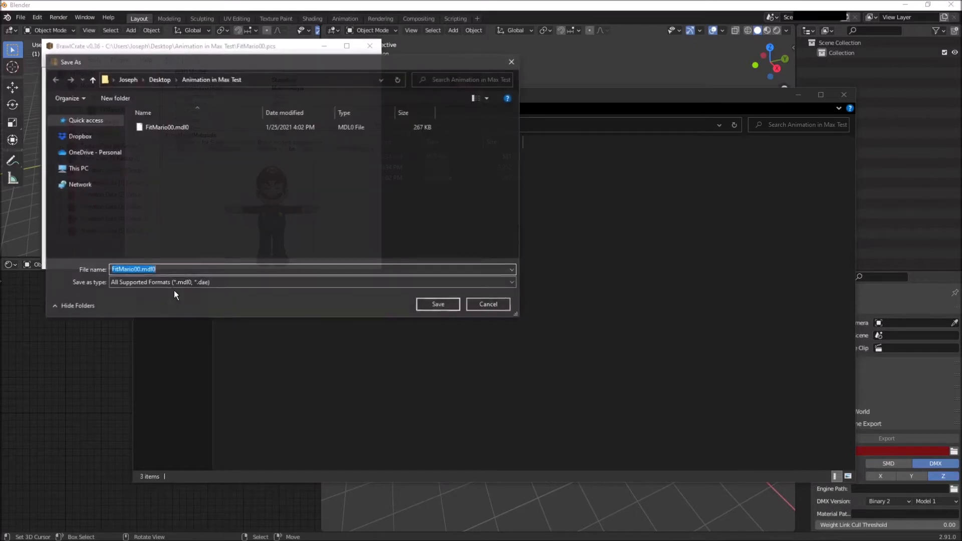
# Export the FitMario00 model as a DAE file named FitMario00.dae in the Animation in Max Test folder
pyautogui.click(262, 308)
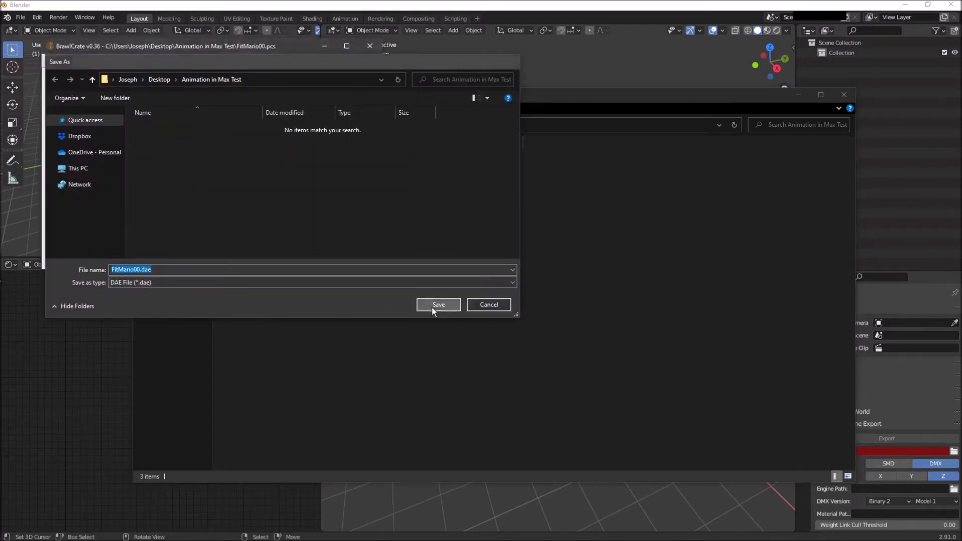
pyautogui.click(438, 304)
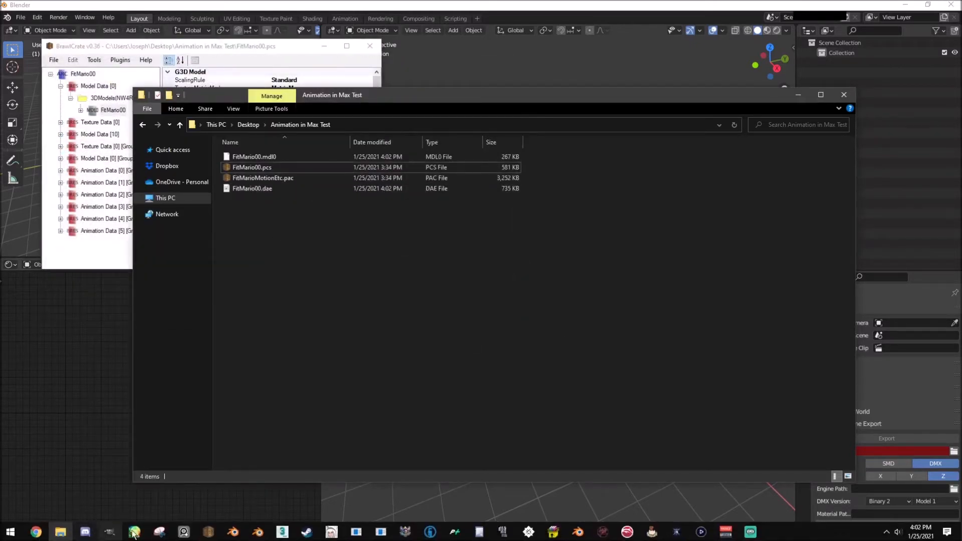
# Switch to the BrawlCrate window with FitMarioMotionEtc.pac and export the Wait1 animation as Wait1.anim, using FitMario00.mdl0 as its model
pyautogui.click(208, 530)
pyautogui.click(256, 490)
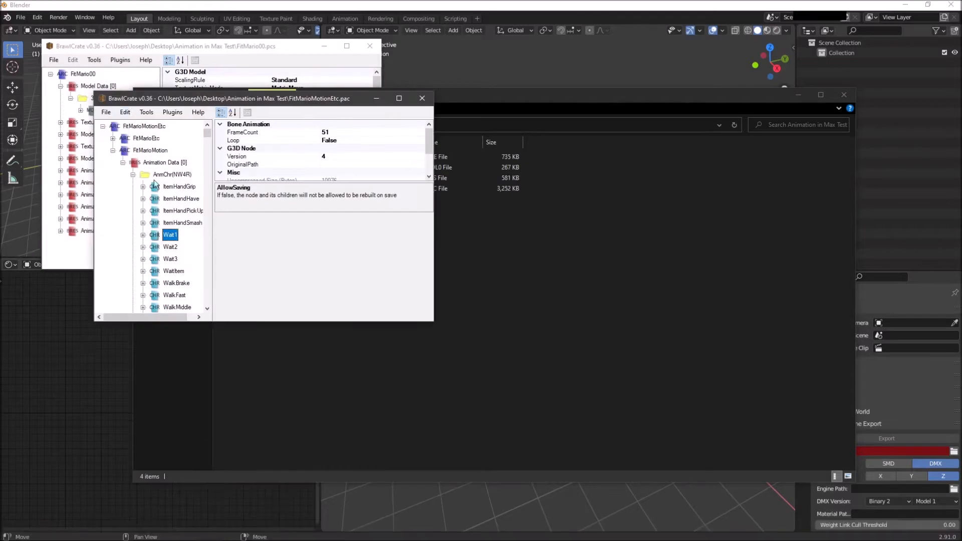
pyautogui.hotkey('ctrl', 'e')
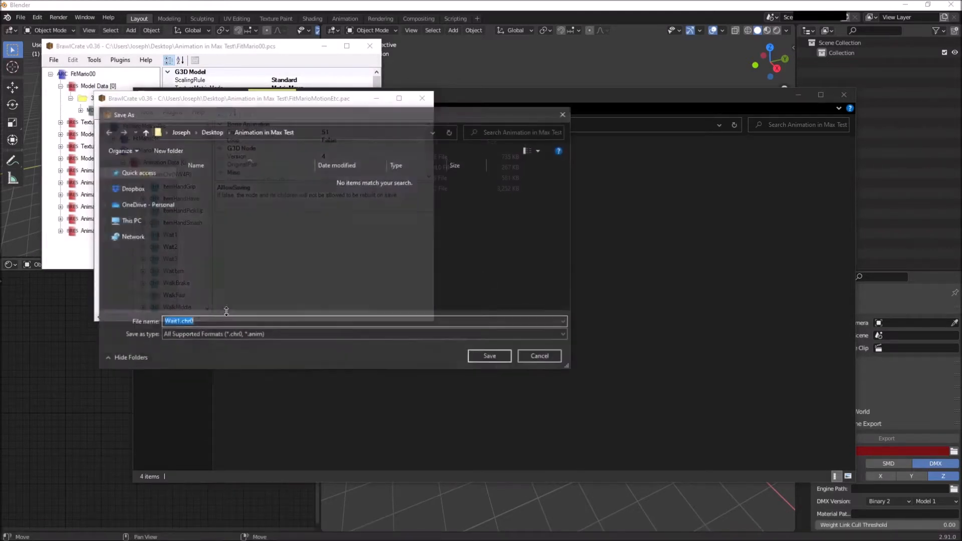
pyautogui.click(201, 335)
pyautogui.click(208, 359)
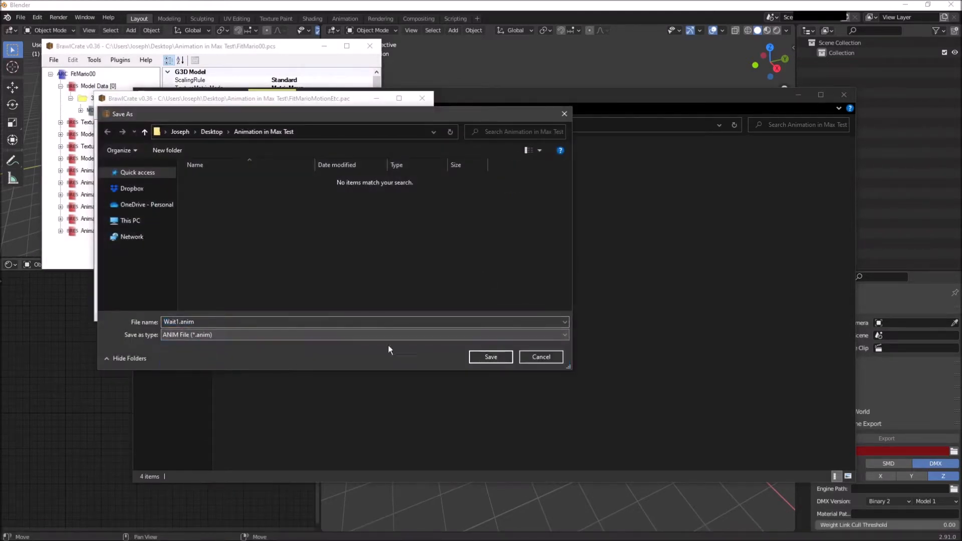
pyautogui.click(497, 356)
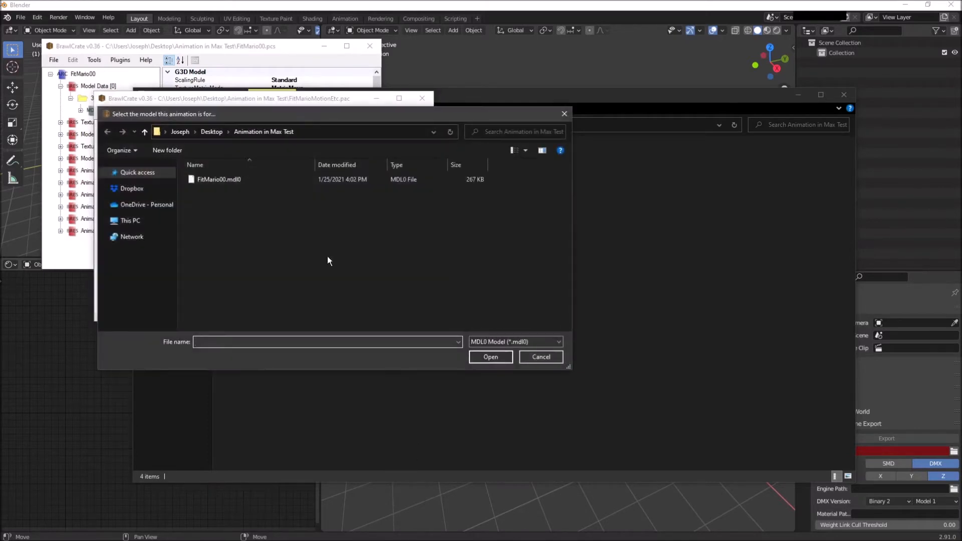
pyautogui.doubleClick(254, 180)
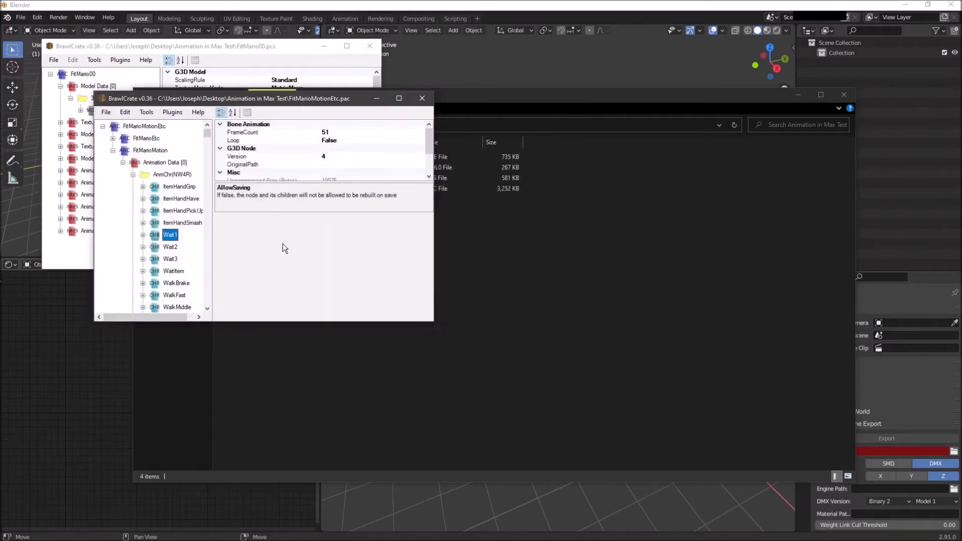
# Switch to Blender and import FitMario00.dae as a Brawlbox Model
pyautogui.click(542, 381)
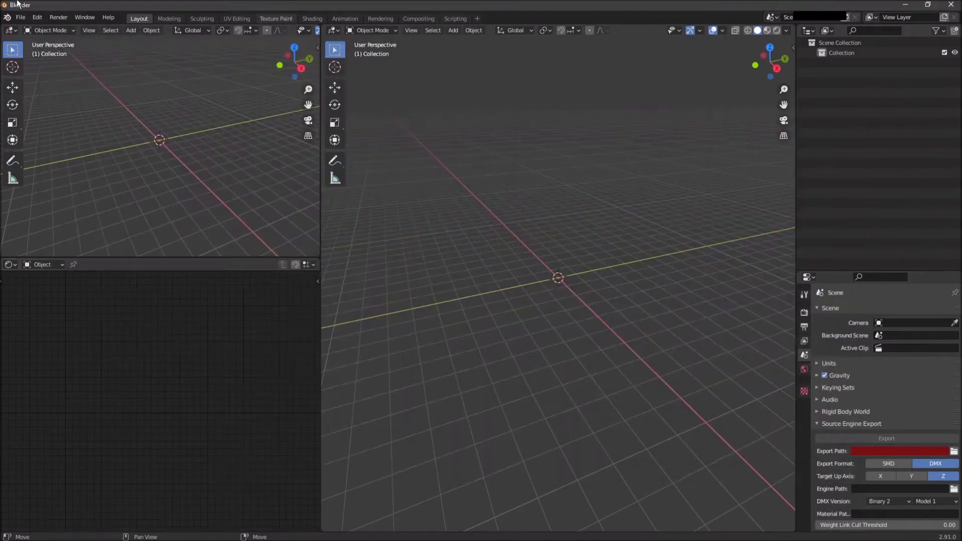
pyautogui.click(21, 17)
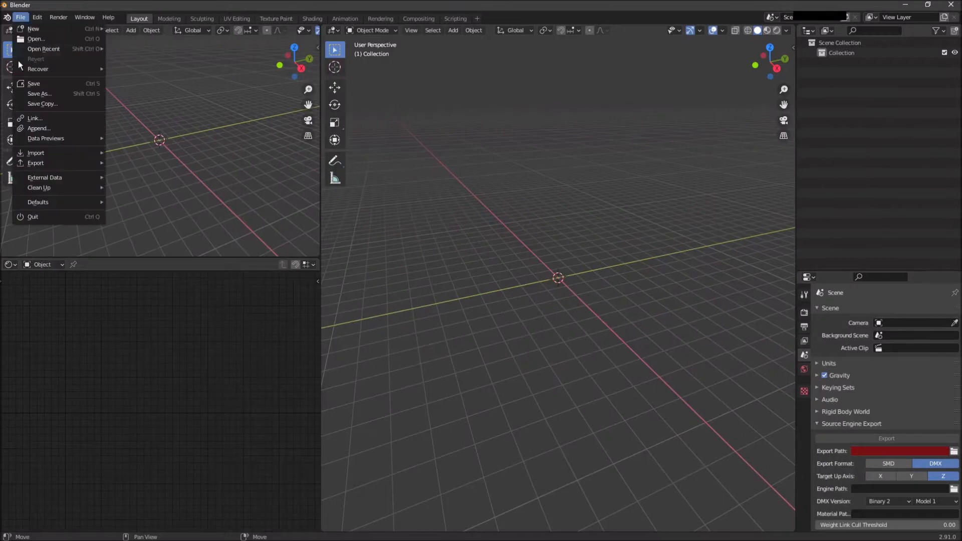
pyautogui.moveTo(34, 151)
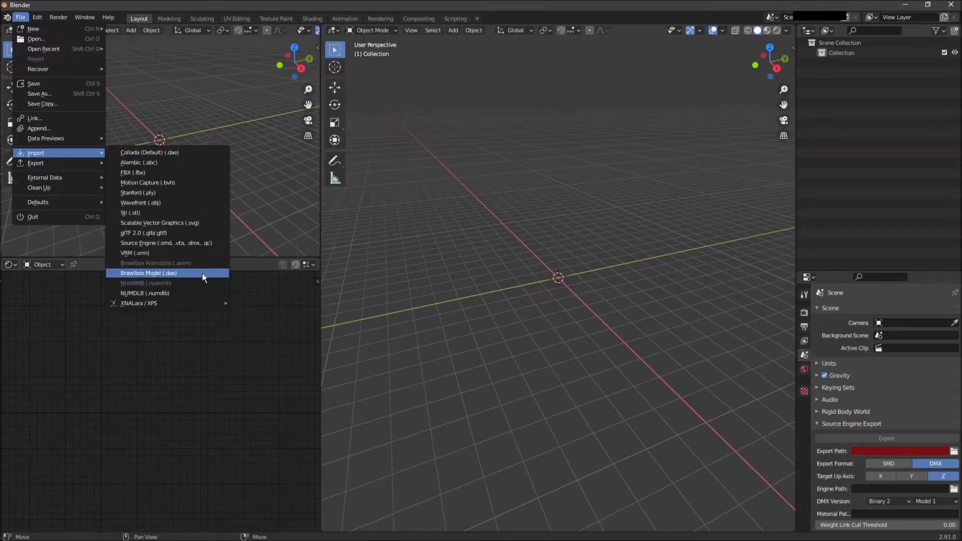
pyautogui.click(173, 273)
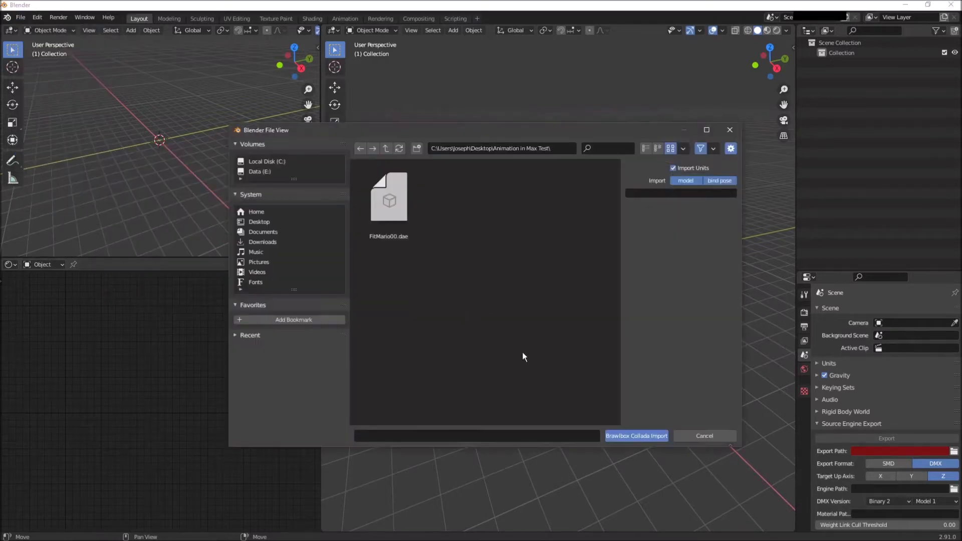
pyautogui.doubleClick(404, 213)
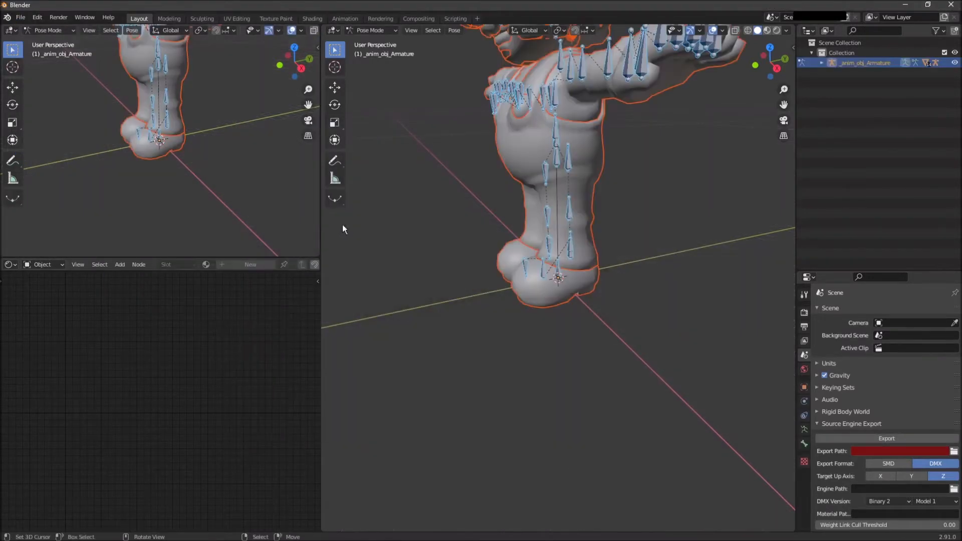
# Import Wait1.anim as a Brawlbox Animation onto the Mario armature and check the resulting pose
pyautogui.click(21, 18)
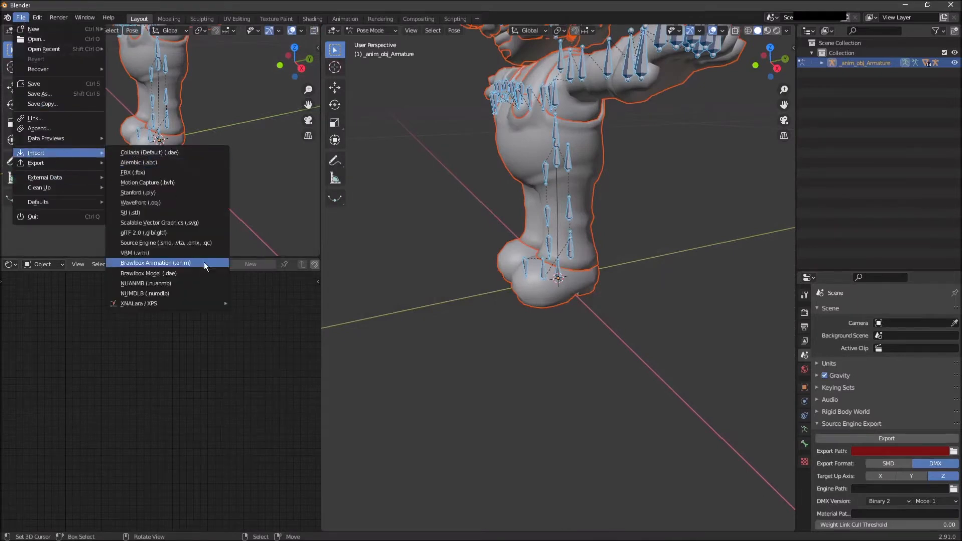
pyautogui.click(207, 263)
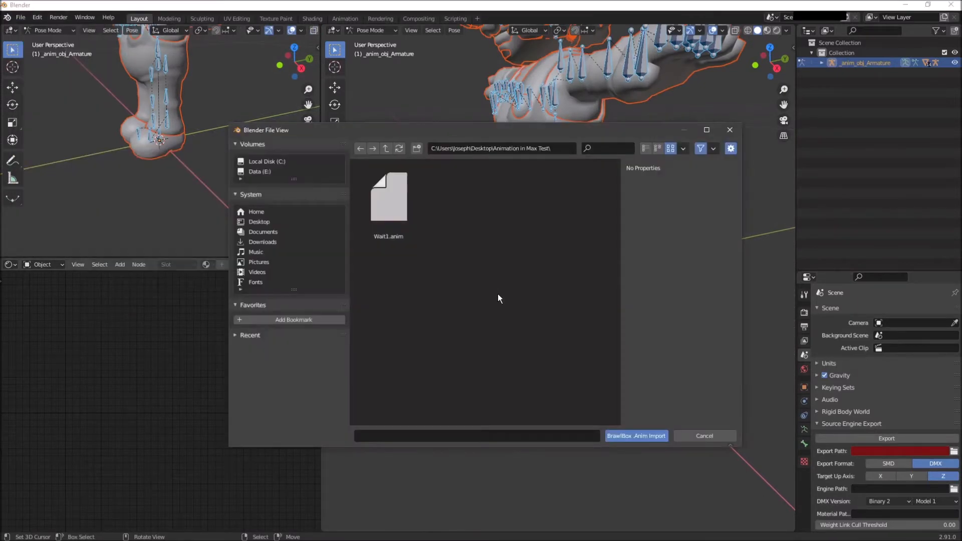
pyautogui.doubleClick(410, 218)
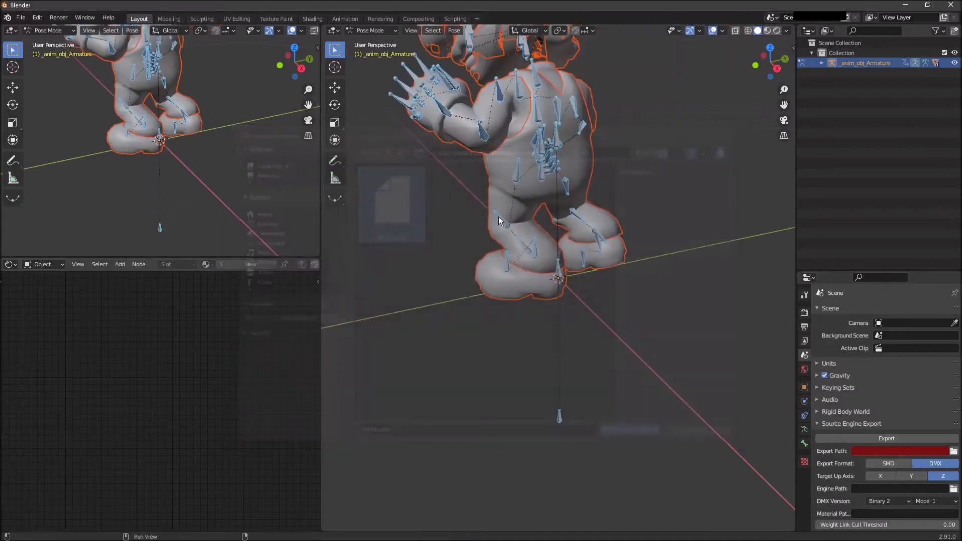
pyautogui.scroll(-3, 524, 226)
pyautogui.moveTo(525, 227); pyautogui.dragTo(581, 218, button='middle')
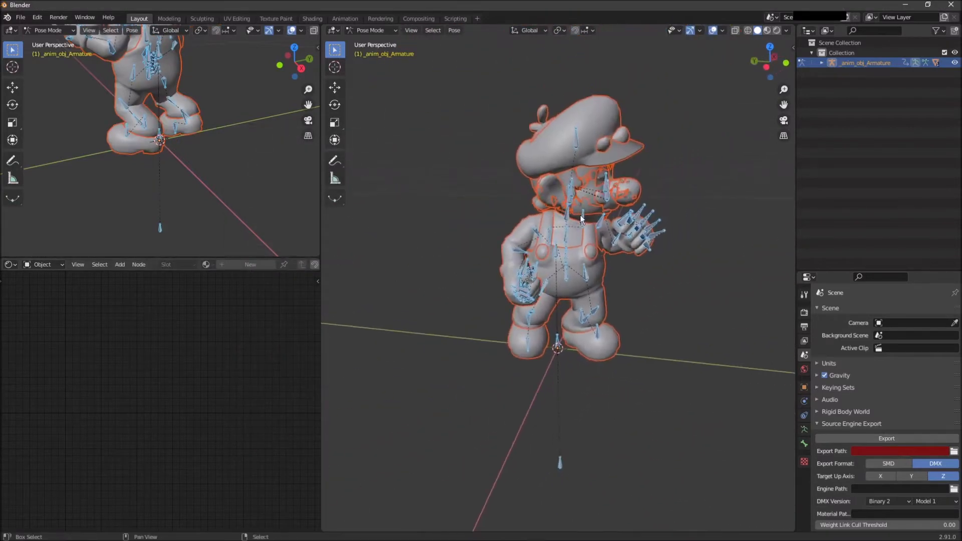
# Export the animated Mario scene in FBX format as untitled.fbx, keeping the default export options
pyautogui.click(20, 17)
pyautogui.moveTo(64, 163)
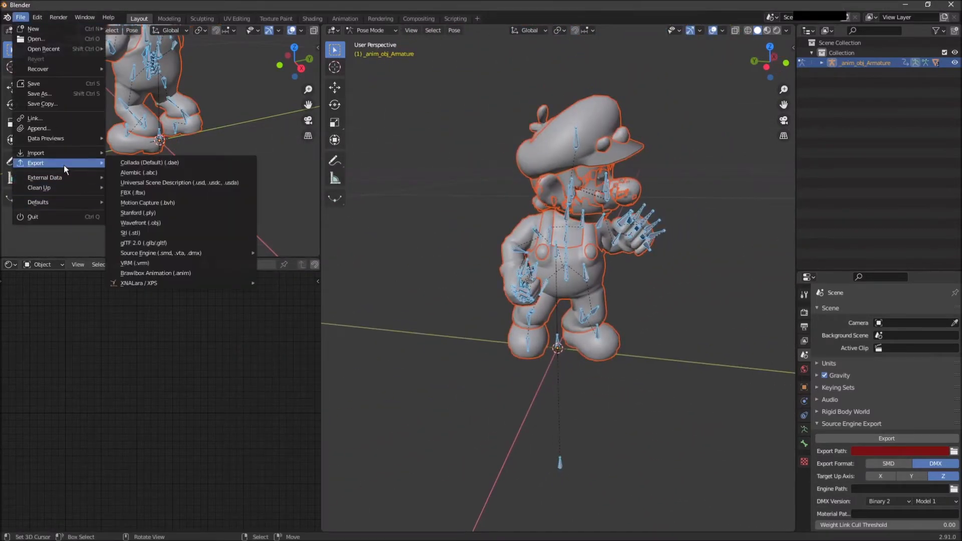
pyautogui.click(146, 192)
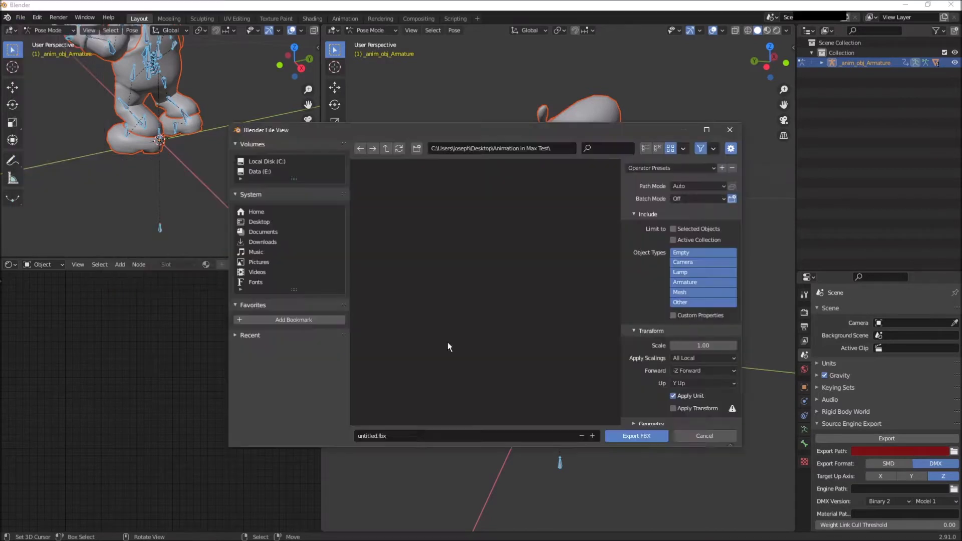
pyautogui.scroll(-2, 638, 350)
pyautogui.scroll(2, 635, 383)
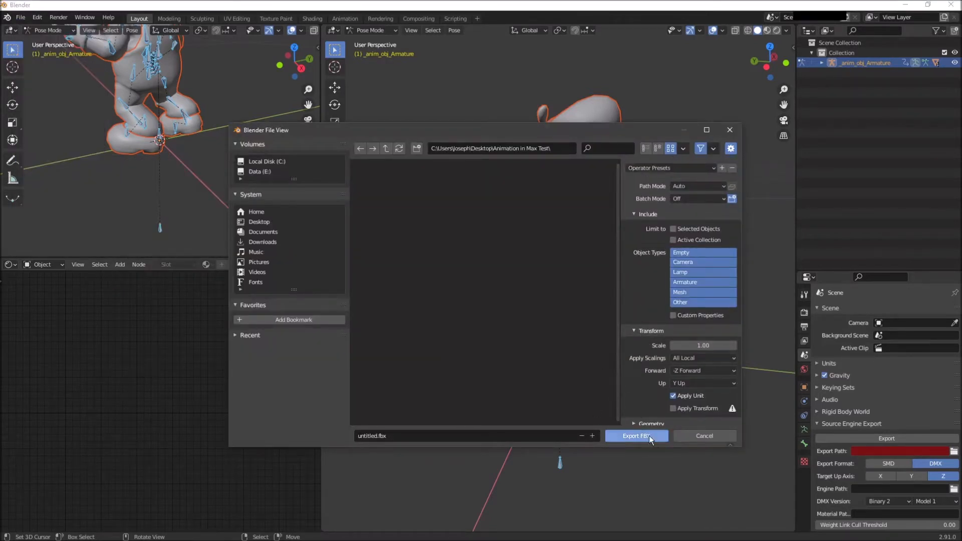
pyautogui.click(648, 436)
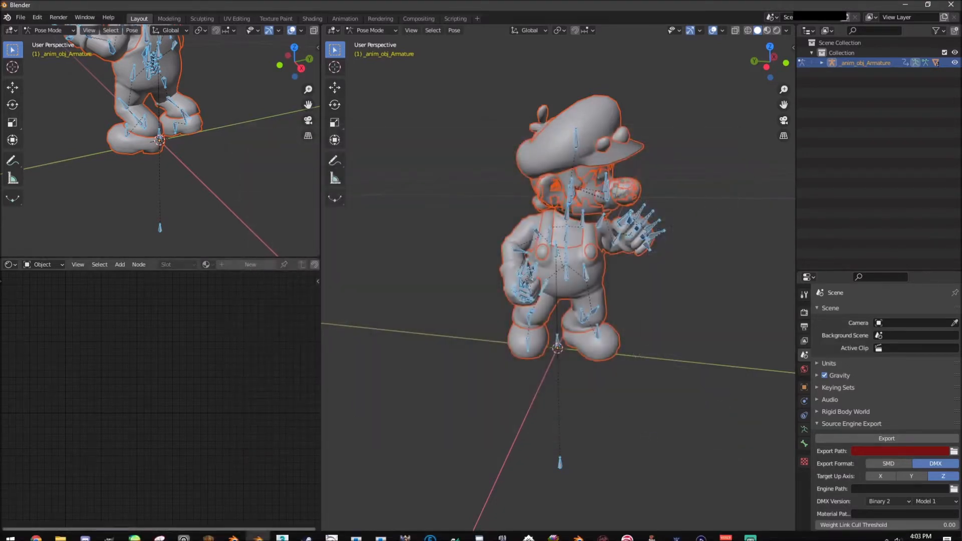
# Switch to 3ds Max and import untitled.fbx, accepting the current FBX import settings
pyautogui.click(281, 533)
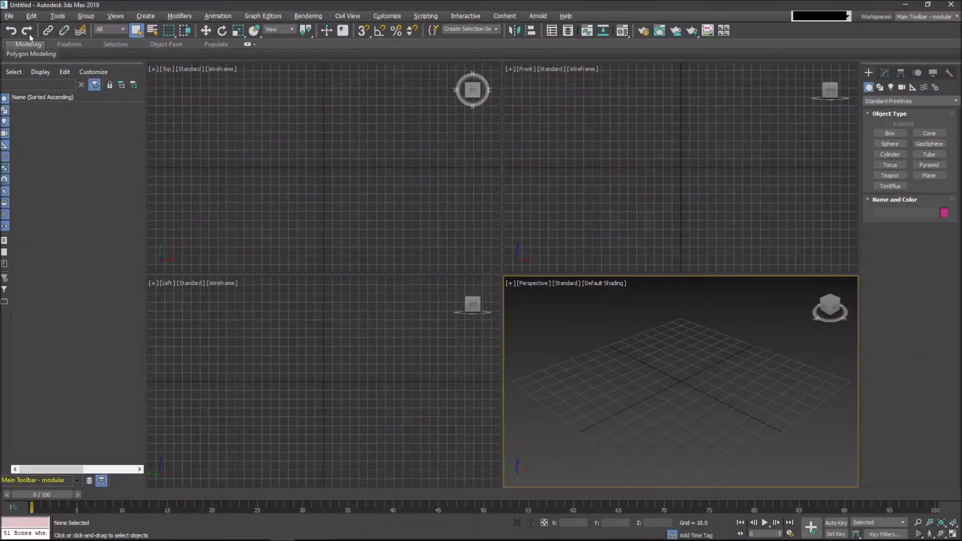
pyautogui.click(9, 16)
pyautogui.moveTo(49, 153)
pyautogui.click(123, 161)
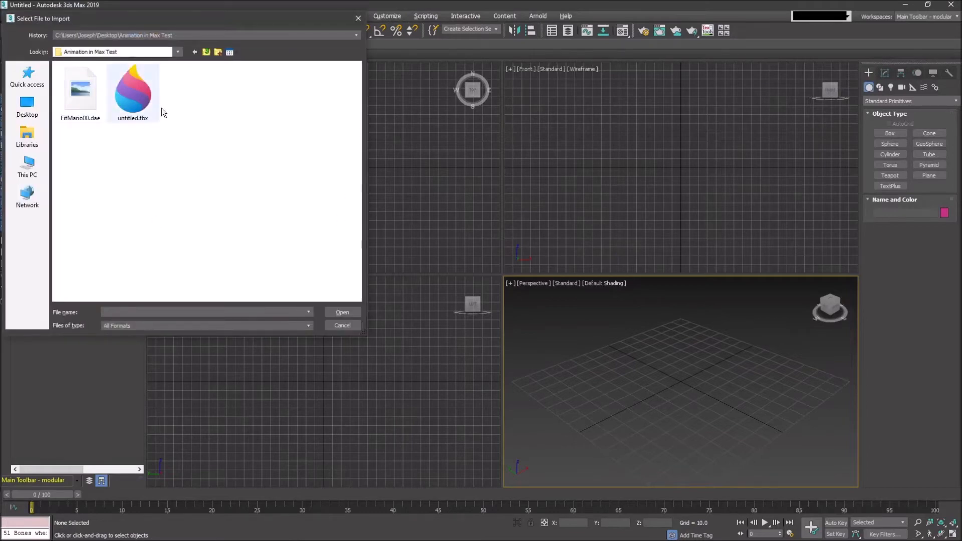
pyautogui.doubleClick(142, 102)
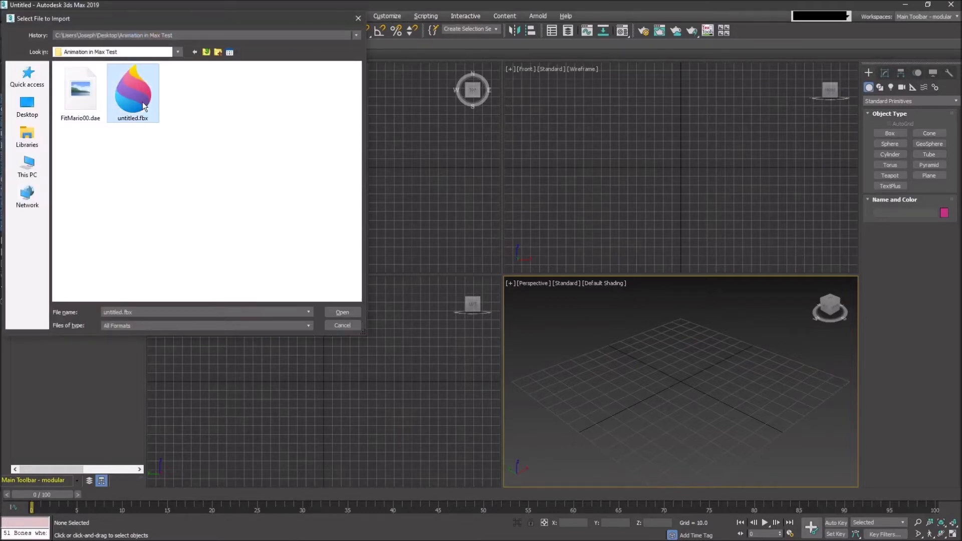
pyautogui.scroll(-10, 618, 307)
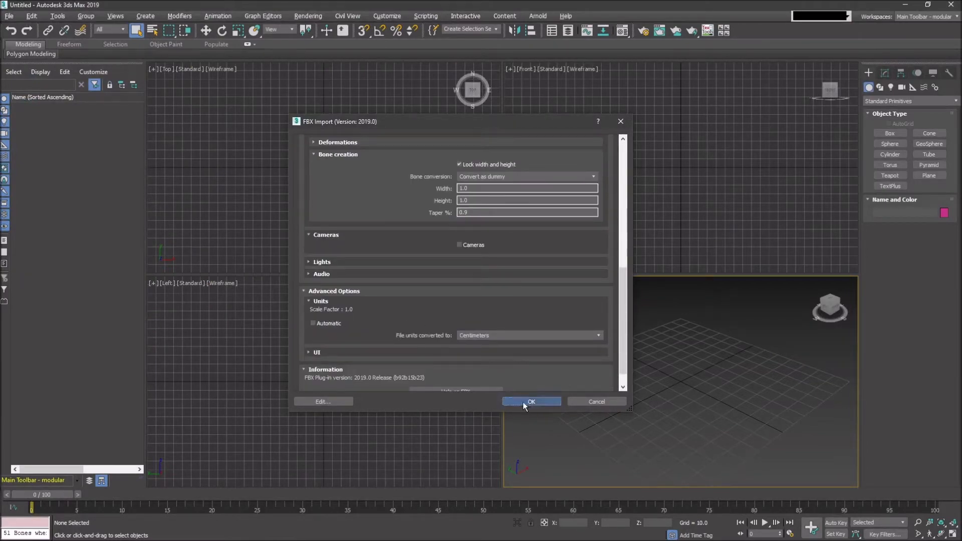
pyautogui.click(548, 404)
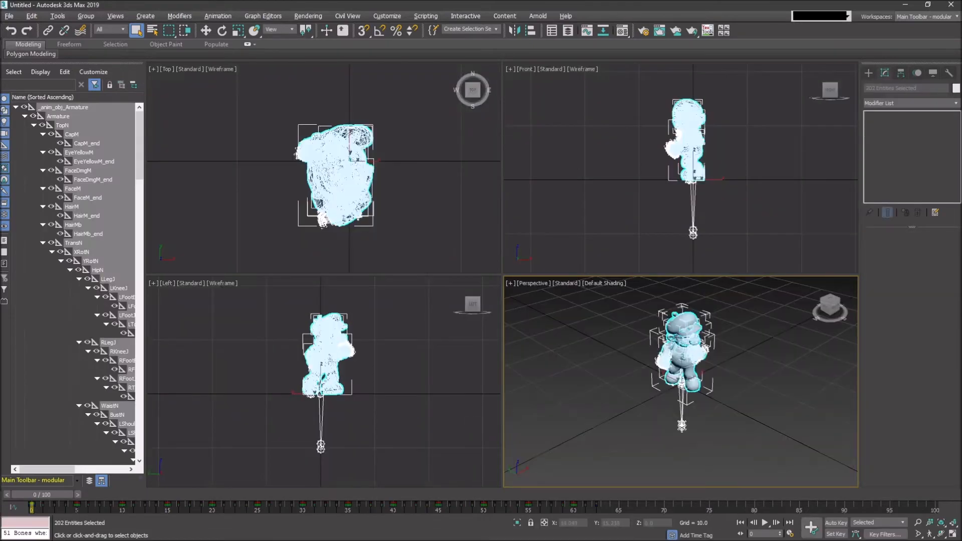
# Delete the Armature helper with its child hierarchy, along with the _anim_obj_Armature parent helper, leaving the other TopN hierarchy
pyautogui.hotkey('alt', 'w')
pyautogui.click(661, 331)
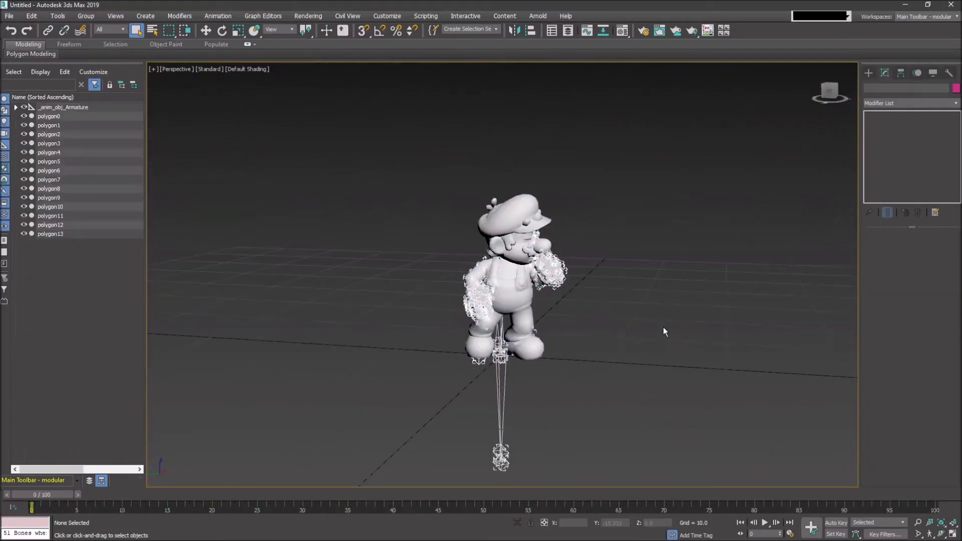
pyautogui.click(16, 107)
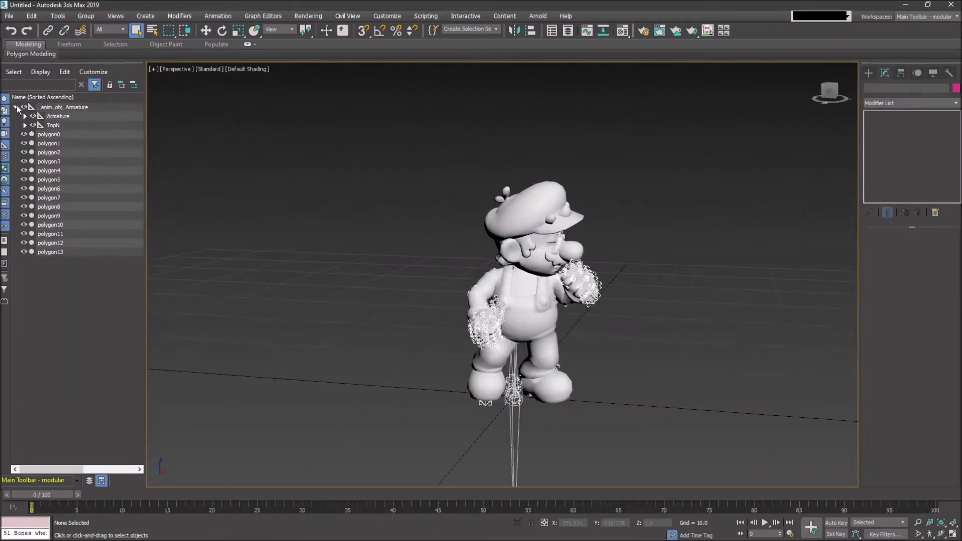
pyautogui.doubleClick(72, 116)
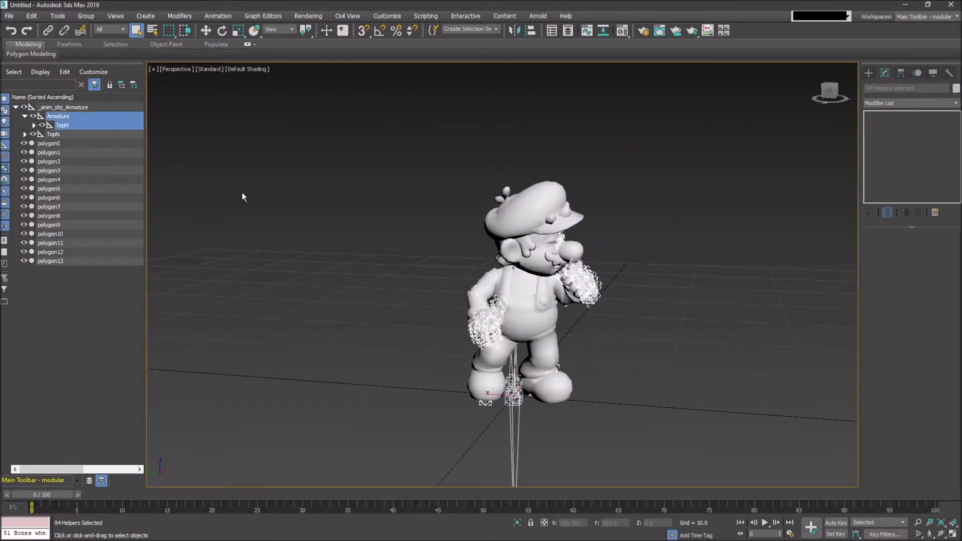
pyautogui.press('Delete')
pyautogui.click(63, 107)
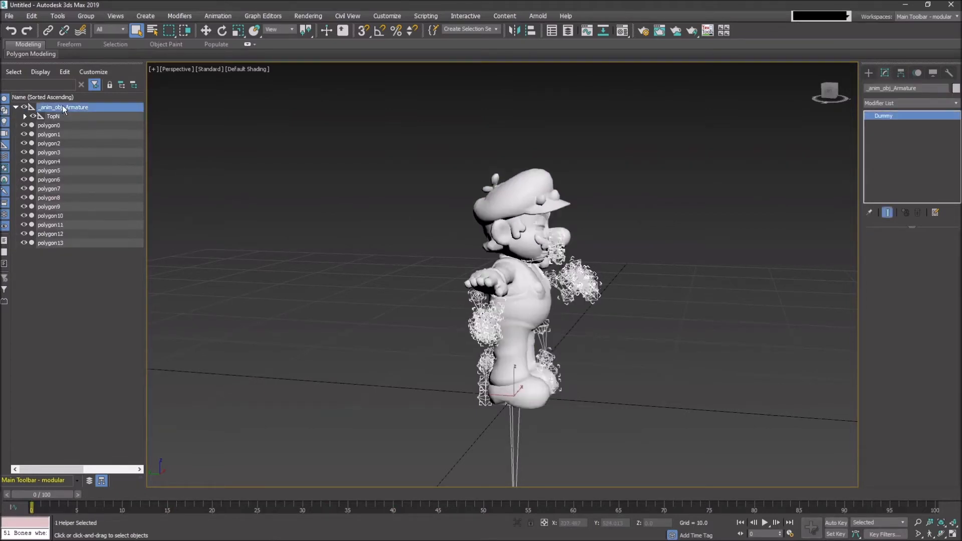
pyautogui.press('Delete')
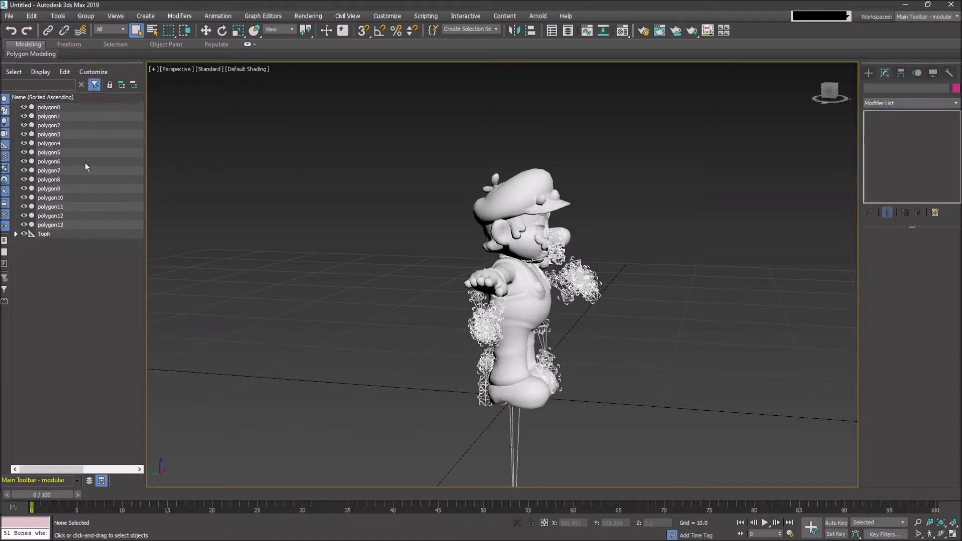
# Select the whole TopN bone hierarchy and save its animation as the XML animation file Wait1.xaf
pyautogui.doubleClick(61, 234)
pyautogui.keyDown('alt'); pyautogui.moveTo(515, 267); pyautogui.dragTo(539, 265, button='middle'); pyautogui.keyUp('alt')
pyautogui.click(216, 16)
pyautogui.click(239, 45)
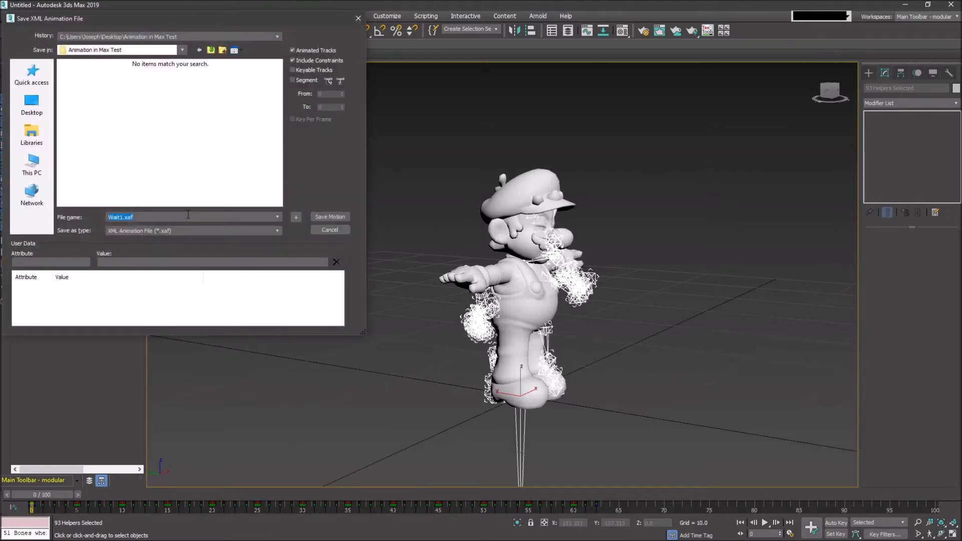
pyautogui.click(329, 216)
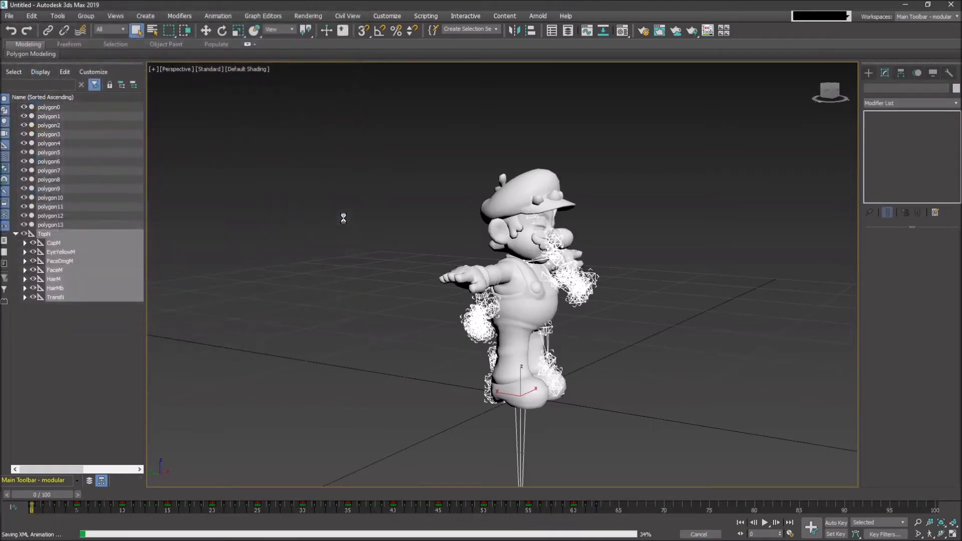
# Reset 3ds Max to an empty scene
pyautogui.click(9, 16)
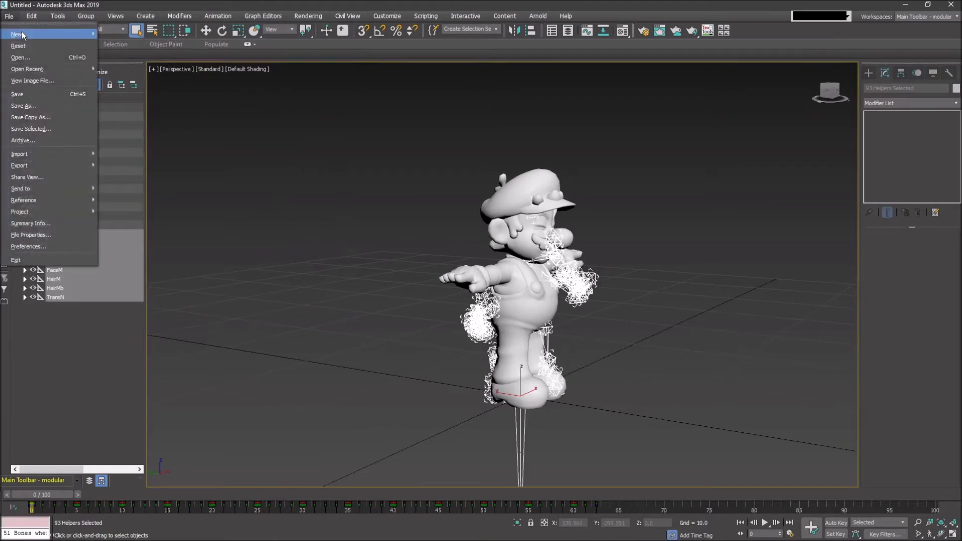
pyautogui.click(26, 44)
pyautogui.click(480, 291)
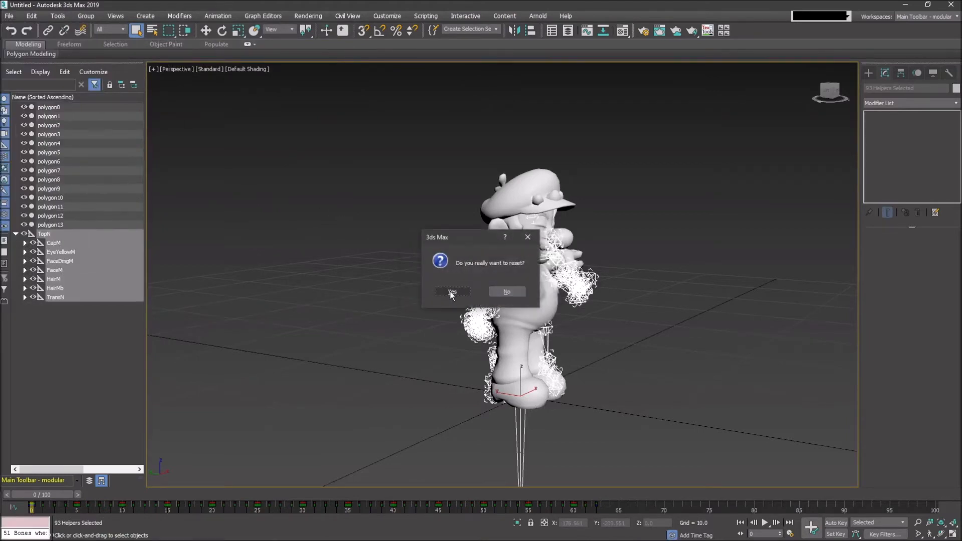
pyautogui.click(453, 293)
# Import the T-posed Collada Mario model with the current FBX import settings, accept the warning dialog and deselect the imported objects
pyautogui.click(9, 15)
pyautogui.moveTo(61, 153)
pyautogui.click(133, 154)
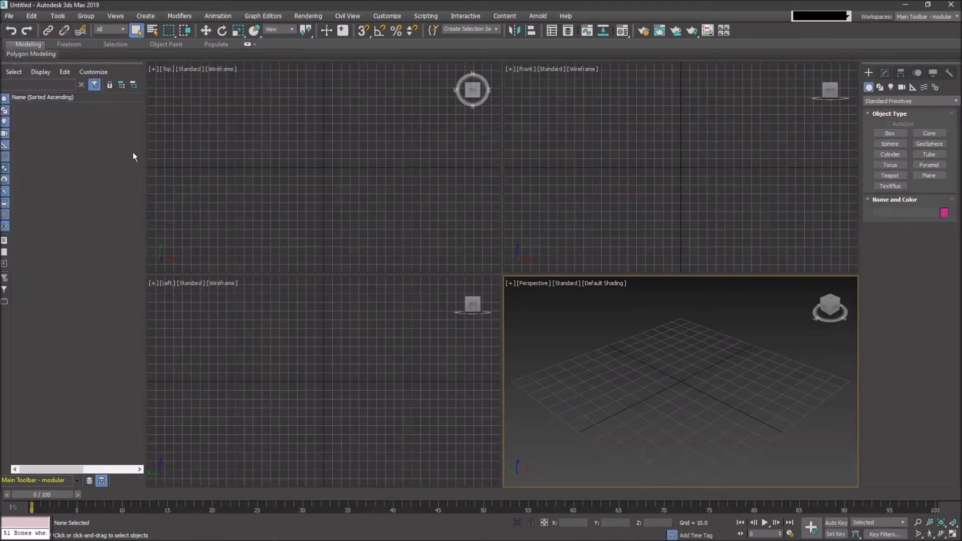
pyautogui.doubleClick(82, 104)
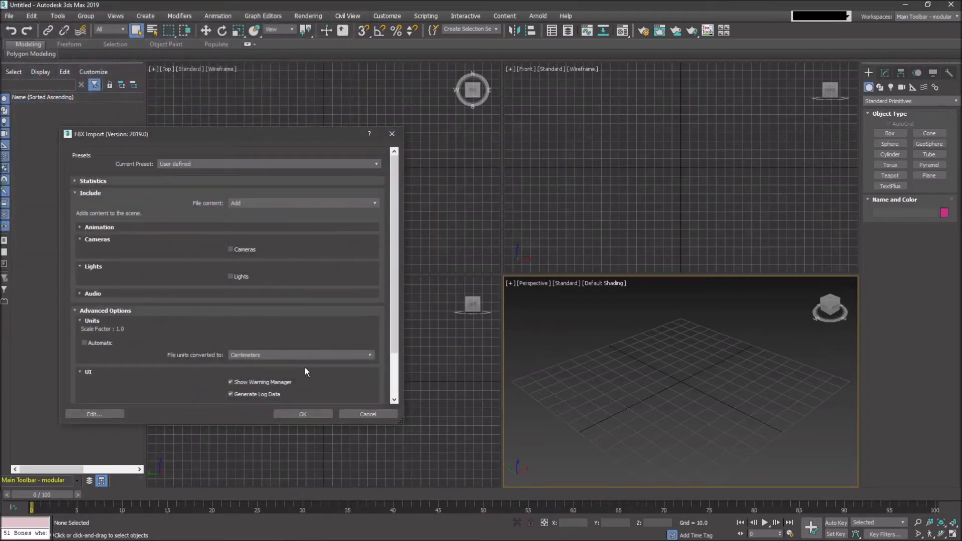
pyautogui.click(303, 415)
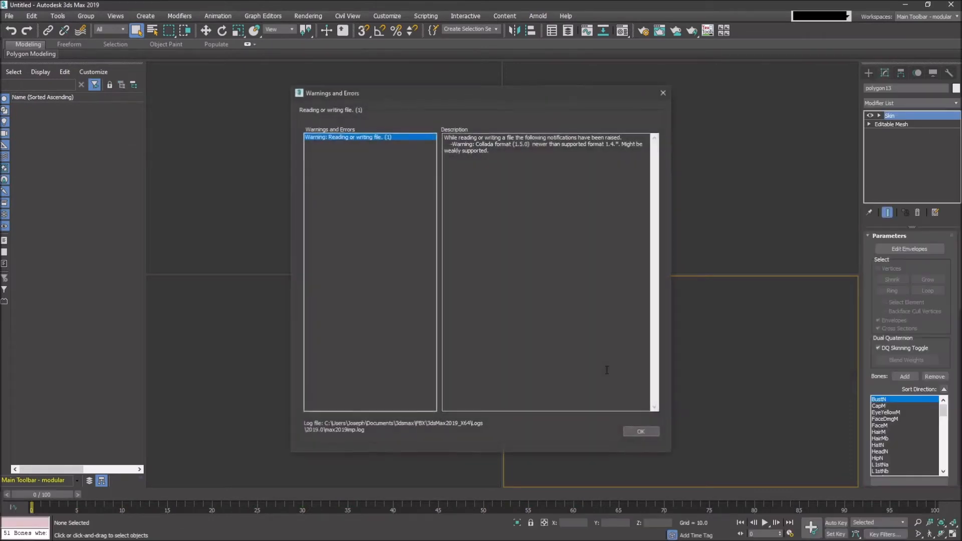
pyautogui.click(654, 434)
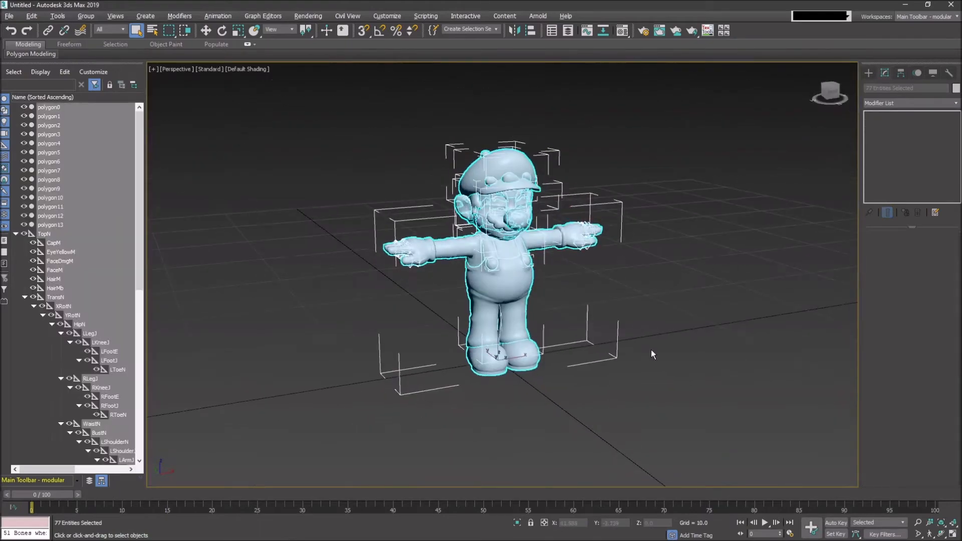
pyautogui.click(651, 350)
# Select the whole TopN bone hierarchy, set a key on it at frame 0, and go to frame 1
pyautogui.click(55, 233)
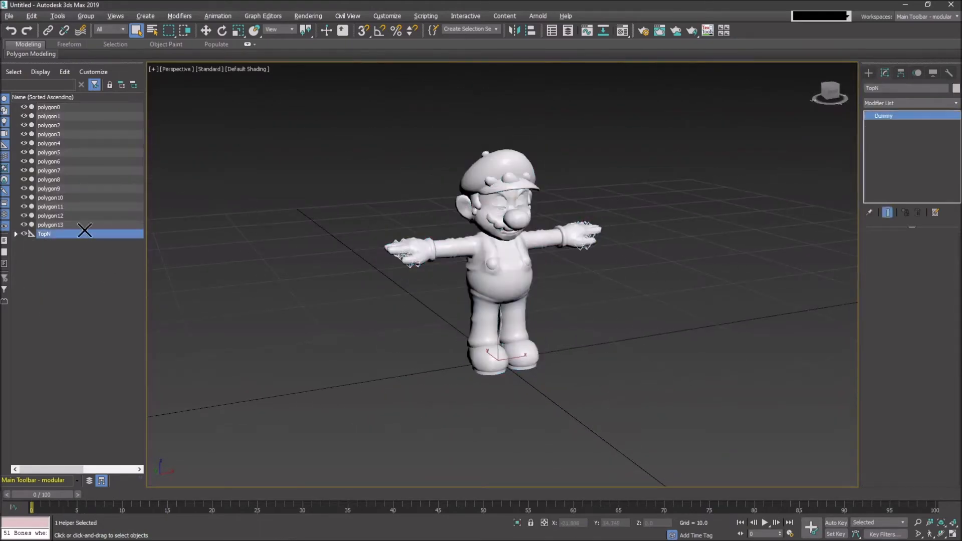
pyautogui.doubleClick(50, 234)
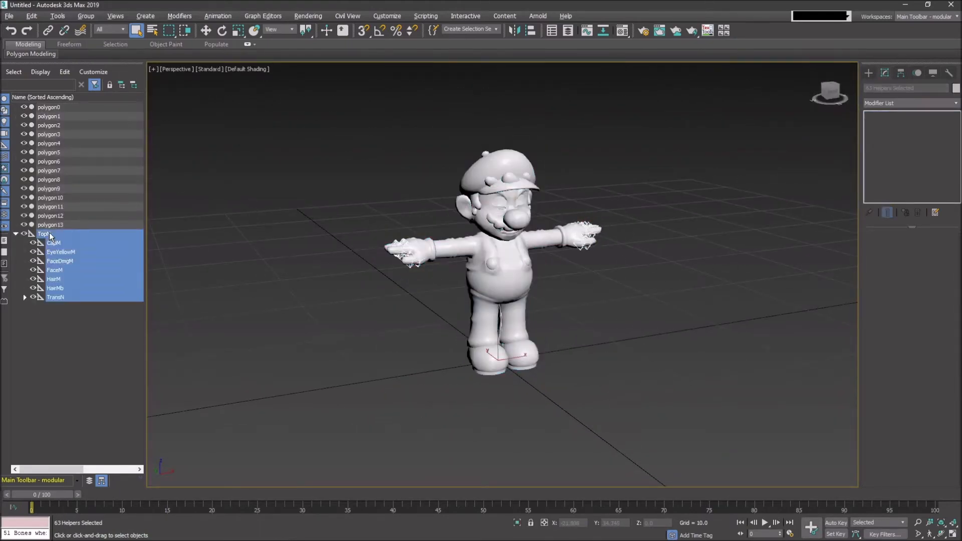
pyautogui.click(813, 532)
pyautogui.moveTo(41, 496); pyautogui.dragTo(48, 495)
# Load Wait1.xaf onto the selected bones as relative motion inserted at frame 1, and play the animation back
pyautogui.click(215, 16)
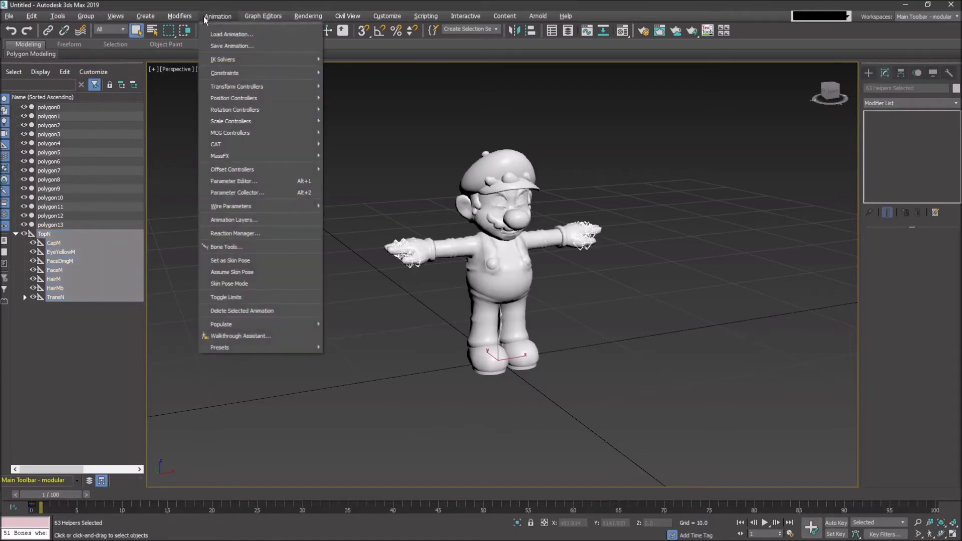
pyautogui.click(230, 31)
pyautogui.click(71, 97)
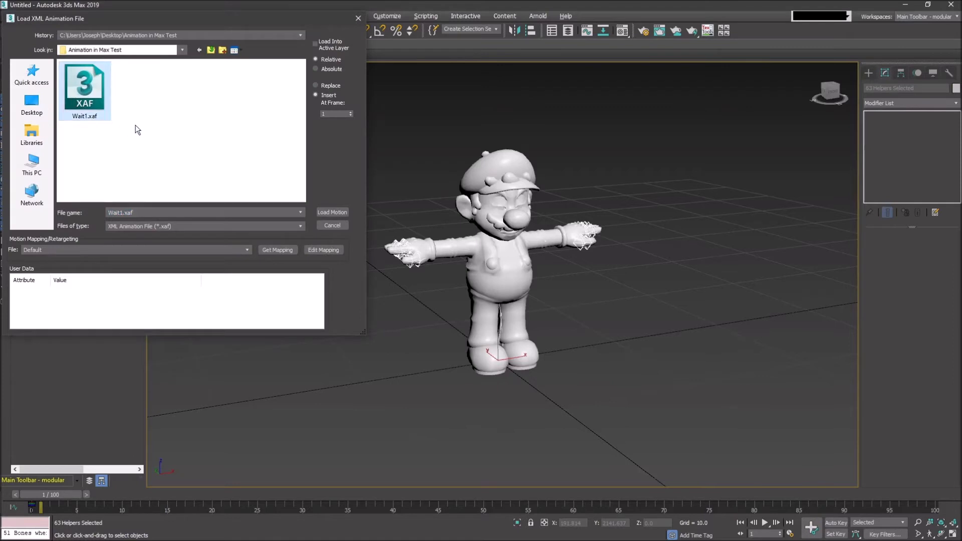
pyautogui.moveTo(334, 114); pyautogui.dragTo(313, 114)
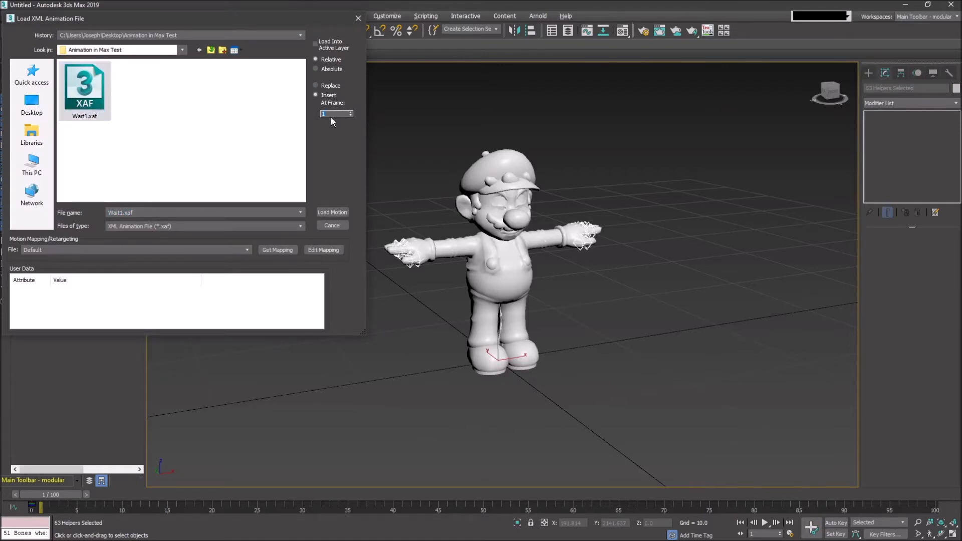
pyautogui.click(340, 212)
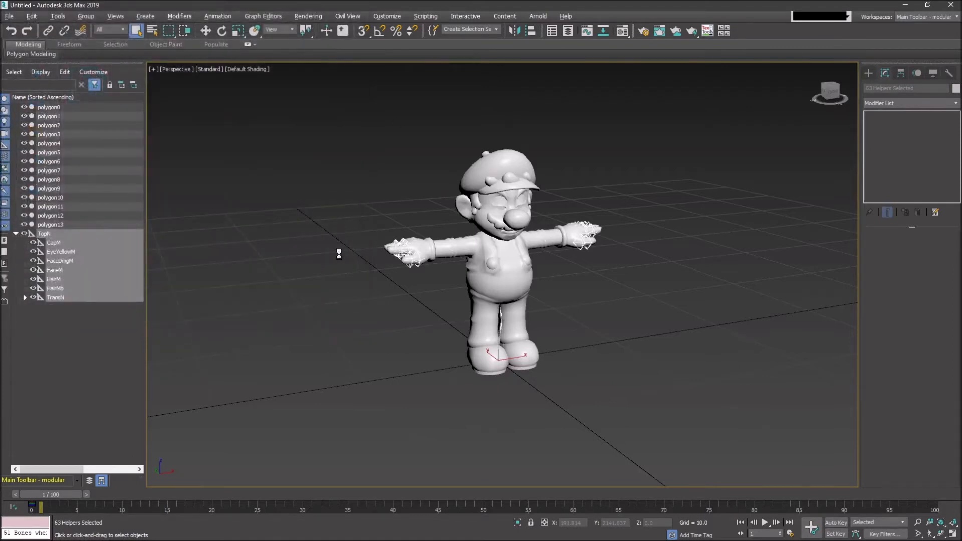
pyautogui.keyDown('alt'); pyautogui.moveTo(477, 430); pyautogui.dragTo(345, 360, button='middle'); pyautogui.keyUp('alt')
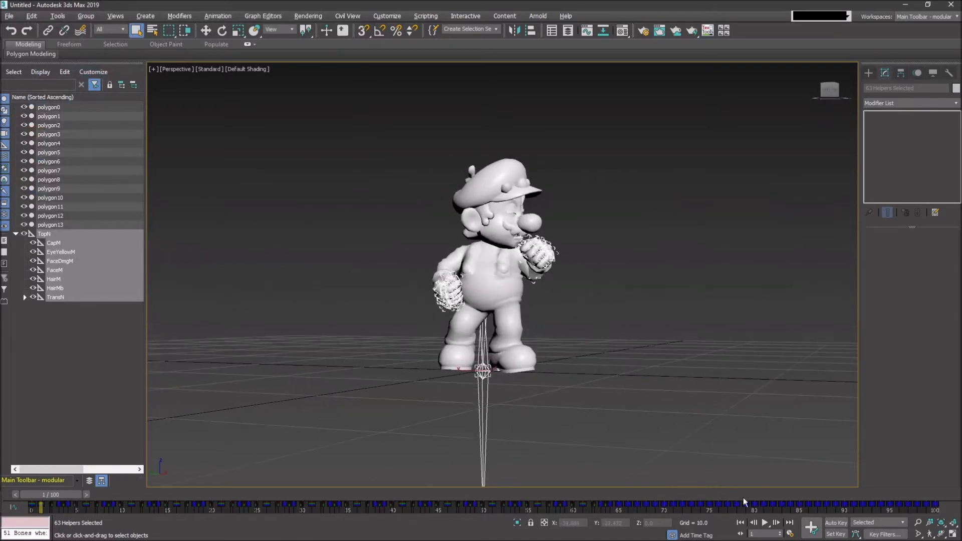
pyautogui.click(764, 523)
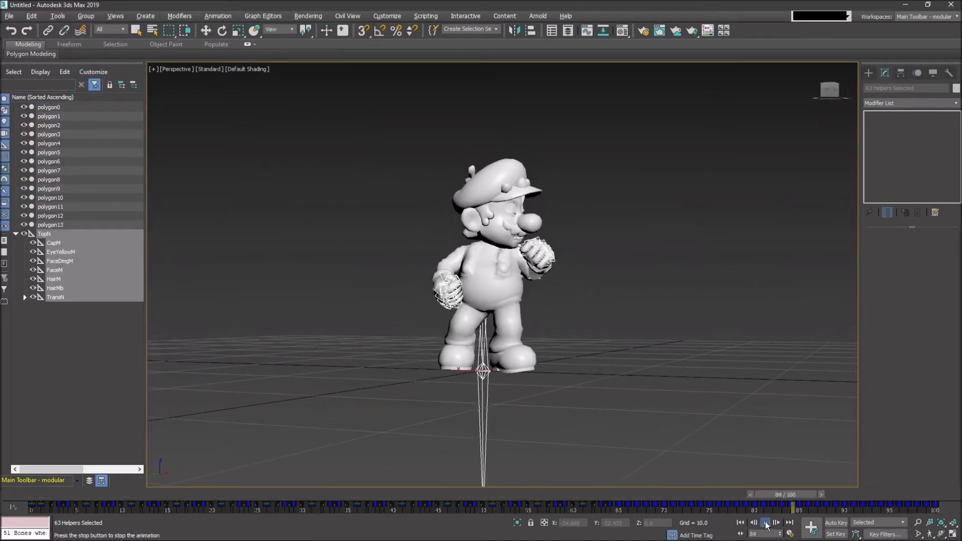
pyautogui.click(765, 524)
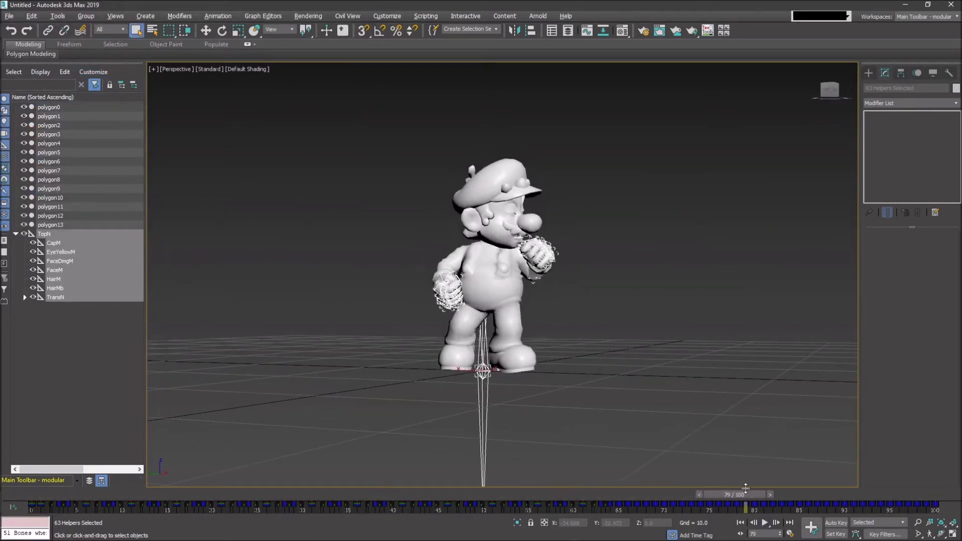
# Scrub to the end of the motion and set the animation's end time to 64
pyautogui.moveTo(758, 493); pyautogui.dragTo(620, 498)
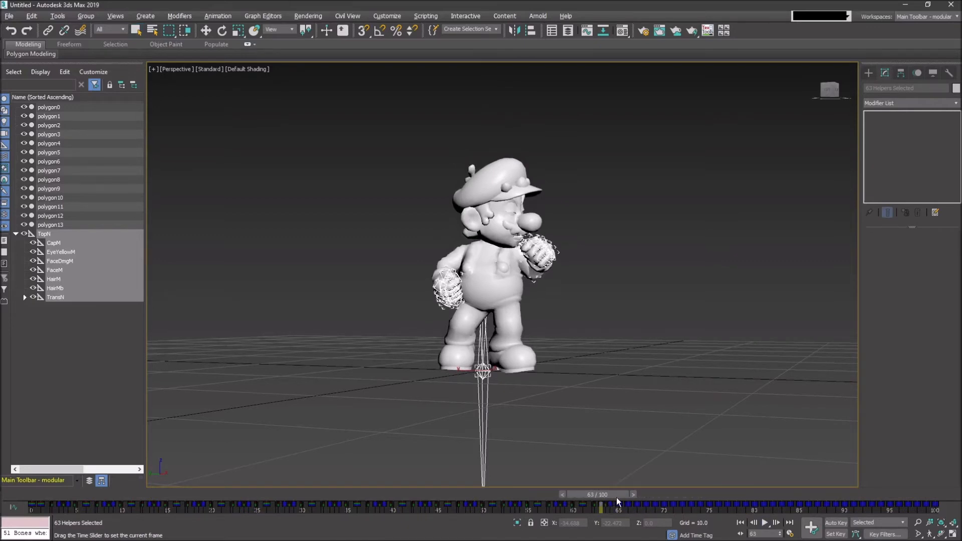
pyautogui.press('q')
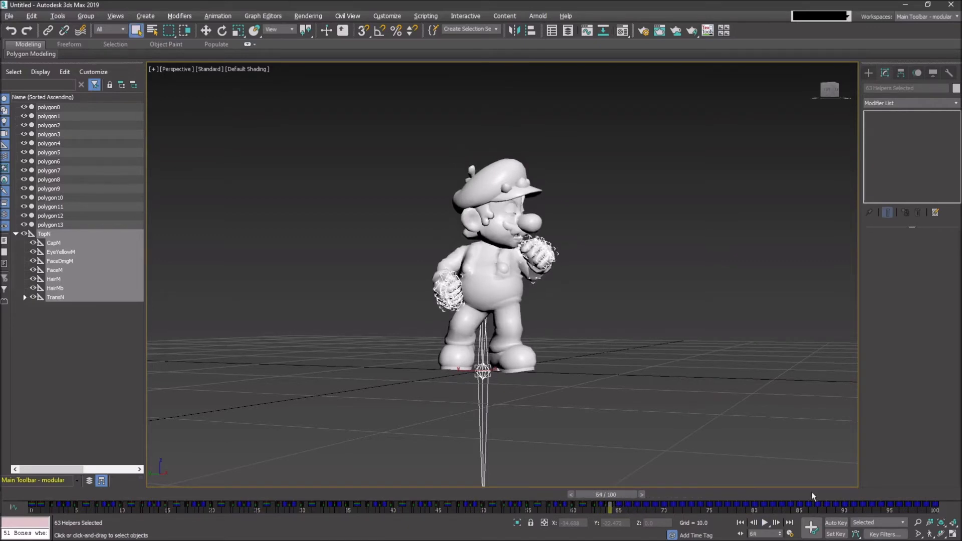
pyautogui.click(790, 533)
pyautogui.doubleClick(450, 304)
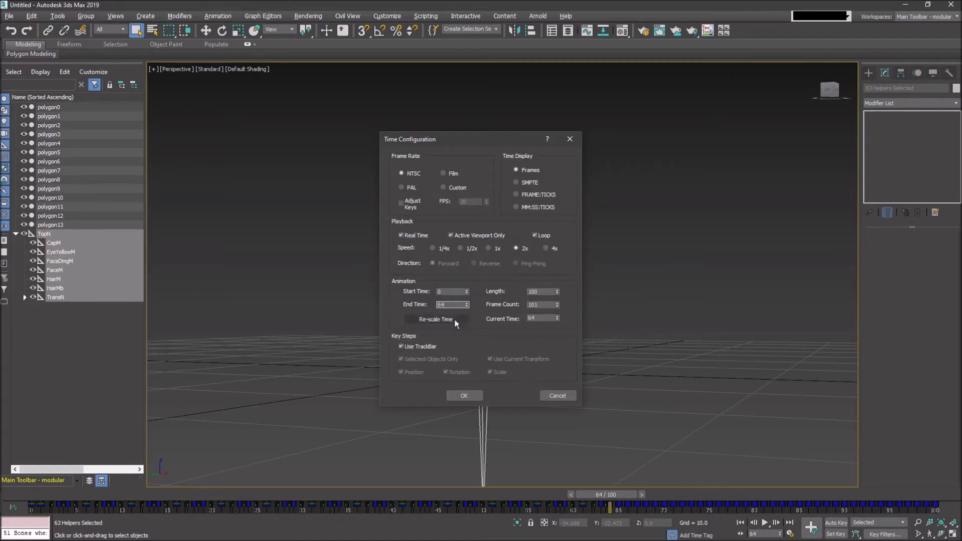
pyautogui.click(480, 394)
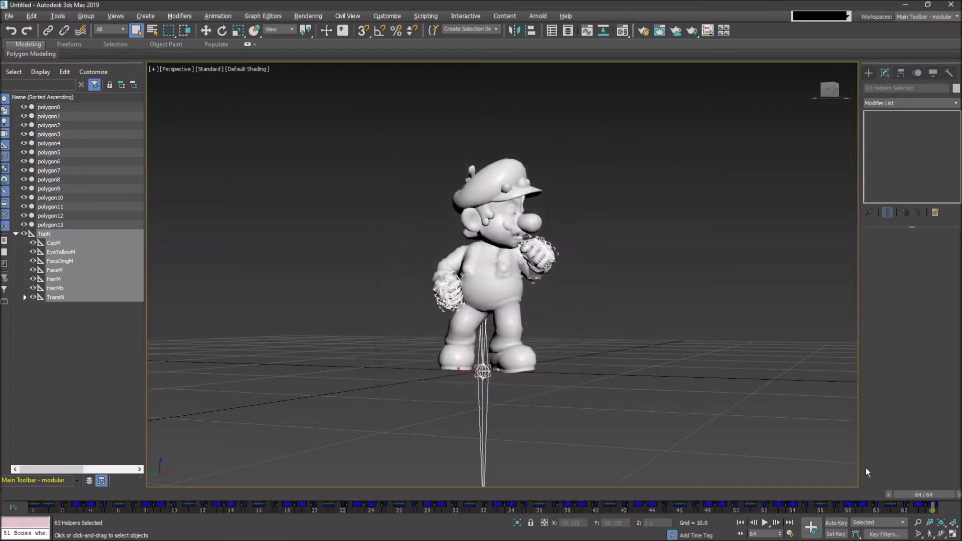
# Scrub back to frame 0 and compare the poses at the first and last frames of the animation
pyautogui.moveTo(907, 494); pyautogui.dragTo(30, 509)
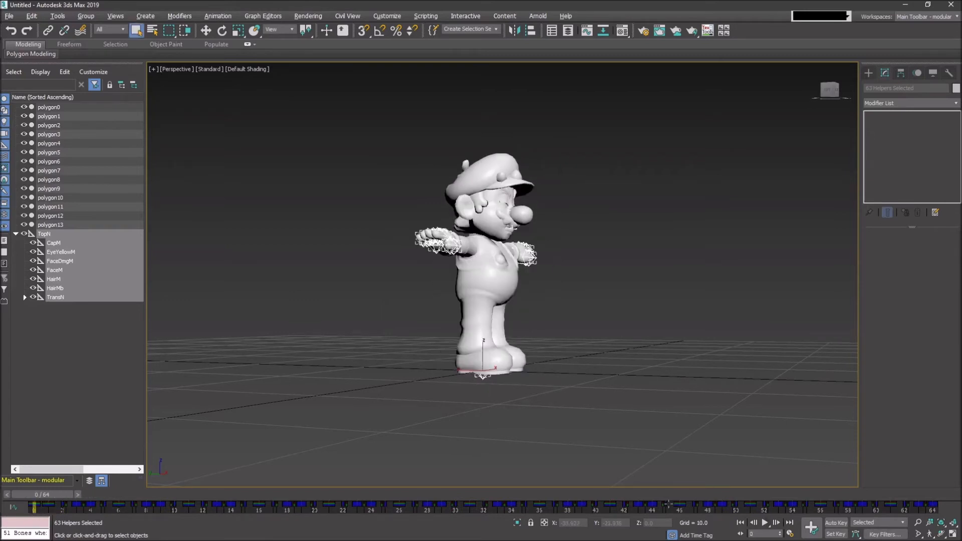
pyautogui.press('End')
pyautogui.press('Home')
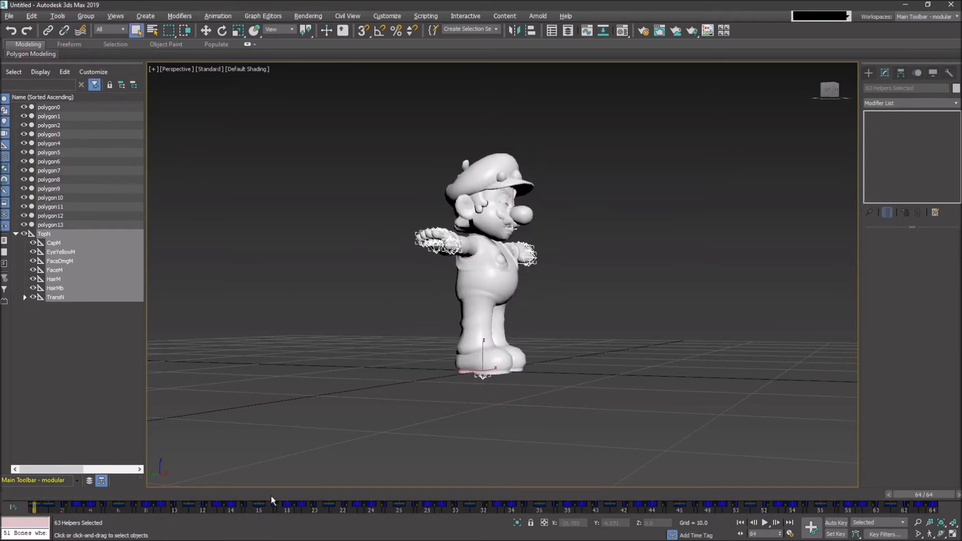
pyautogui.press('End')
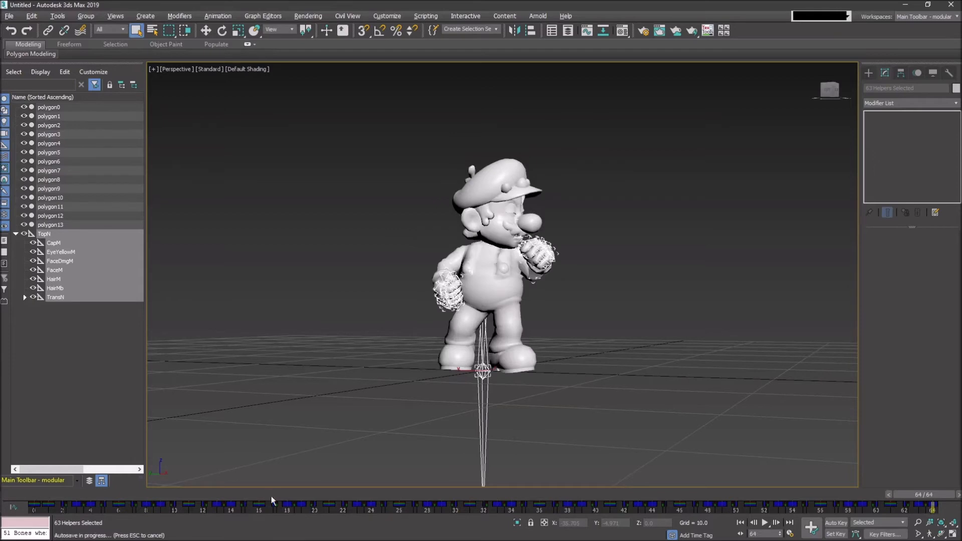
pyautogui.press('Home')
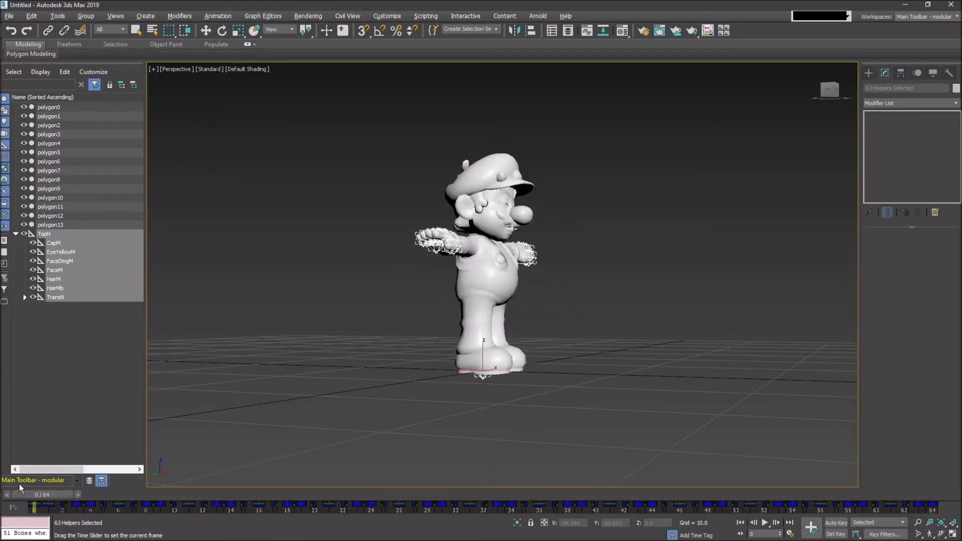
# Set the animation's start time to 1 and play the looping motion
pyautogui.click(790, 534)
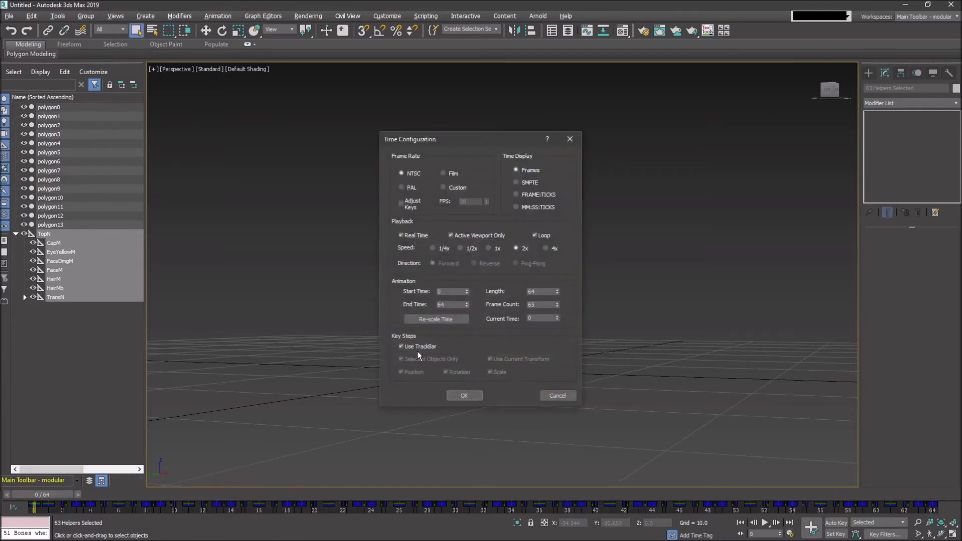
pyautogui.click(442, 294)
pyautogui.click(467, 290)
pyautogui.click(464, 395)
pyautogui.click(767, 522)
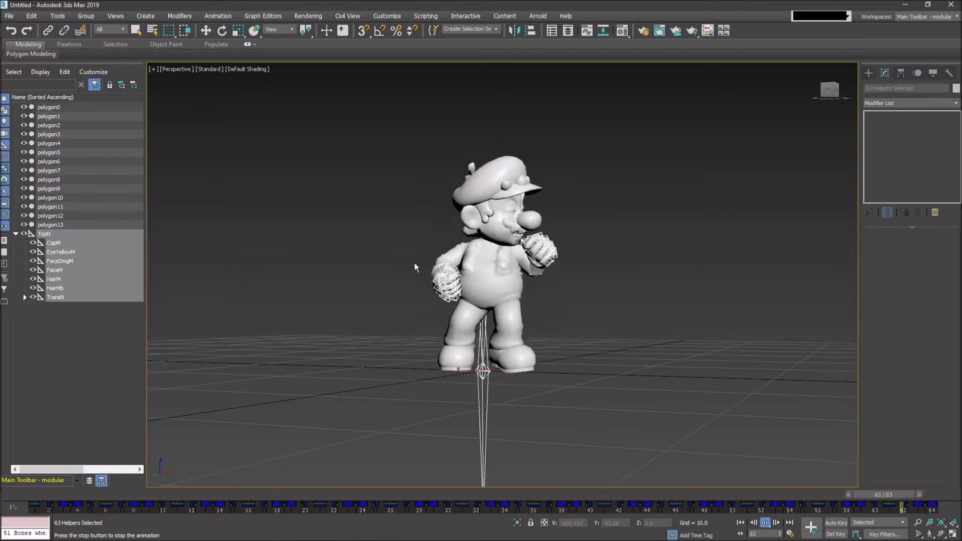
pyautogui.click(765, 522)
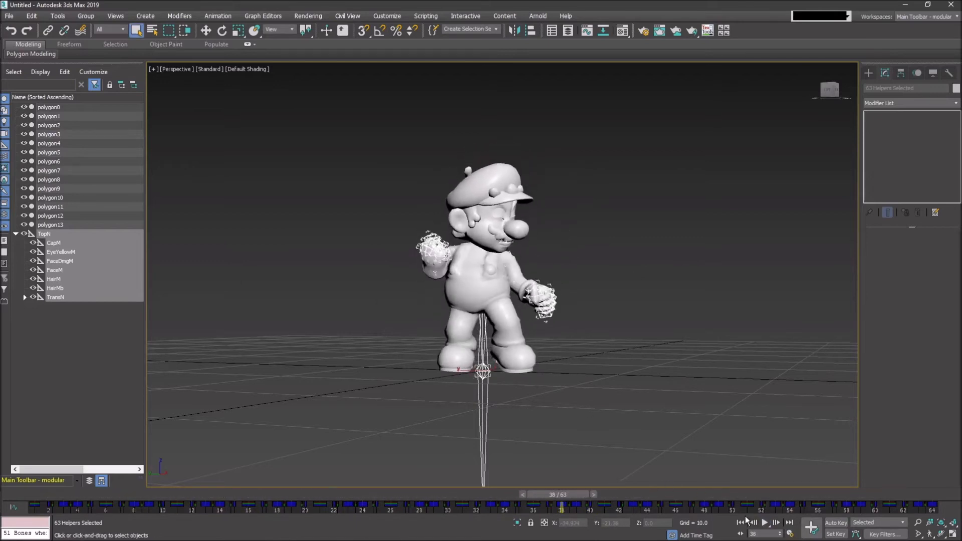
# Return to the first frame and set the animation's start time back to 0
pyautogui.click(740, 522)
pyautogui.click(790, 534)
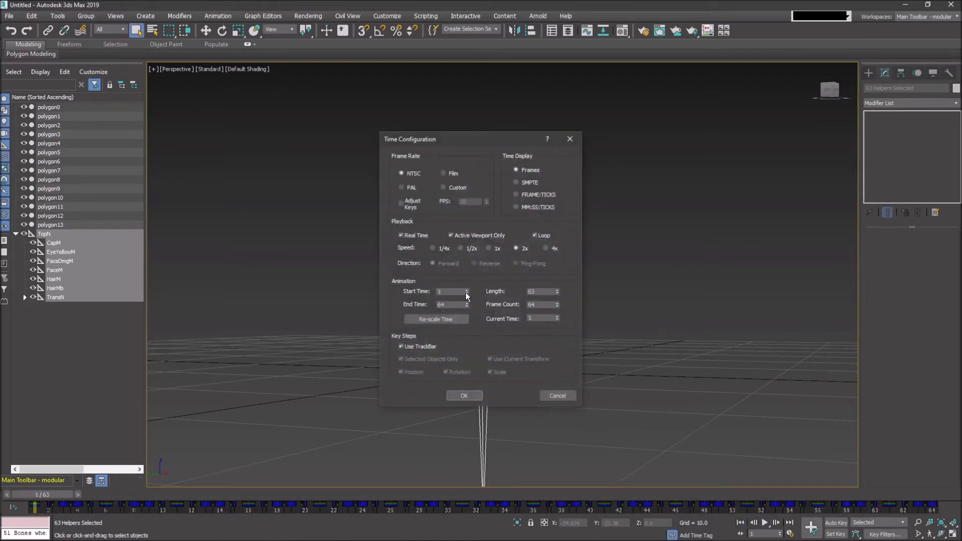
pyautogui.click(463, 395)
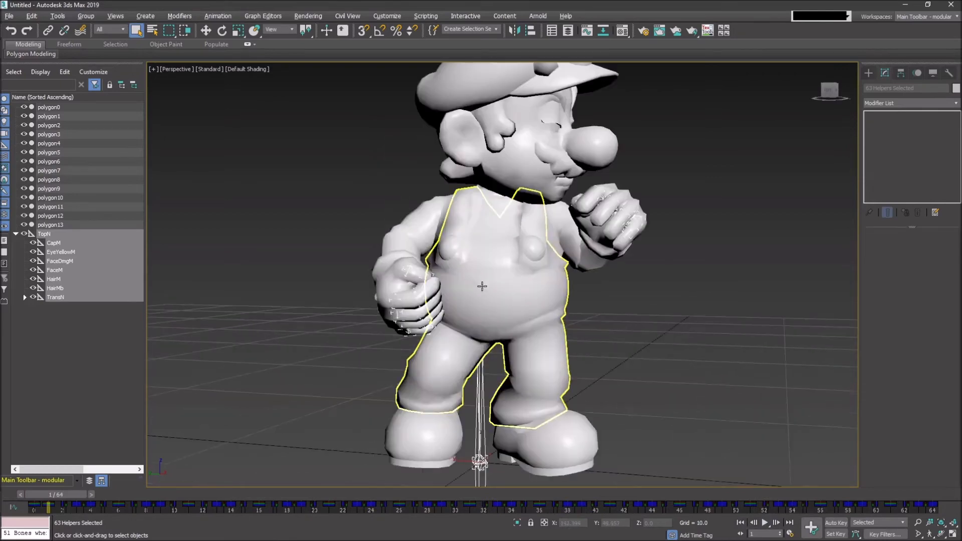
# At frame 0, select Mario's overalls mesh polygon0 and enable vertex selection in the Skin modifier's envelope editing
pyautogui.moveTo(68, 497); pyautogui.dragTo(49, 496)
pyautogui.click(494, 311)
pyautogui.keyDown('alt'); pyautogui.moveTo(494, 311); pyautogui.dragTo(584, 279, button='middle'); pyautogui.keyUp('alt')
pyautogui.press('1')
pyautogui.keyDown('alt'); pyautogui.moveTo(540, 248); pyautogui.dragTo(500, 253, button='middle'); pyautogui.keyUp('alt')
pyautogui.click(877, 269)
# Display edged faces in the viewport and open the Weight Tool for a vertex of the overalls
pyautogui.scroll(-3, 546, 235)
pyautogui.scroll(6, 546, 193)
pyautogui.press('F4')
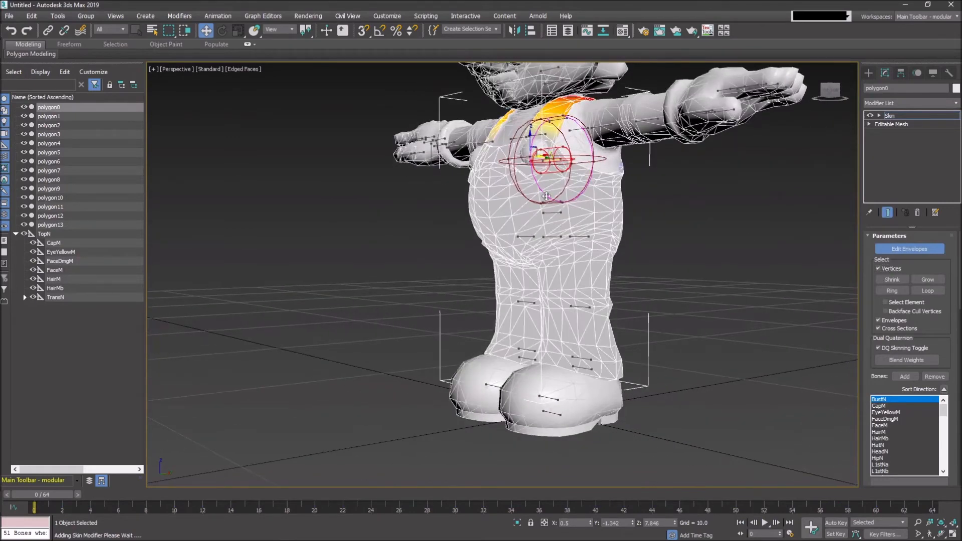
pyautogui.scroll(3, 546, 196)
pyautogui.keyDown('alt'); pyautogui.moveTo(671, 297); pyautogui.dragTo(637, 284, button='middle'); pyautogui.keyUp('alt')
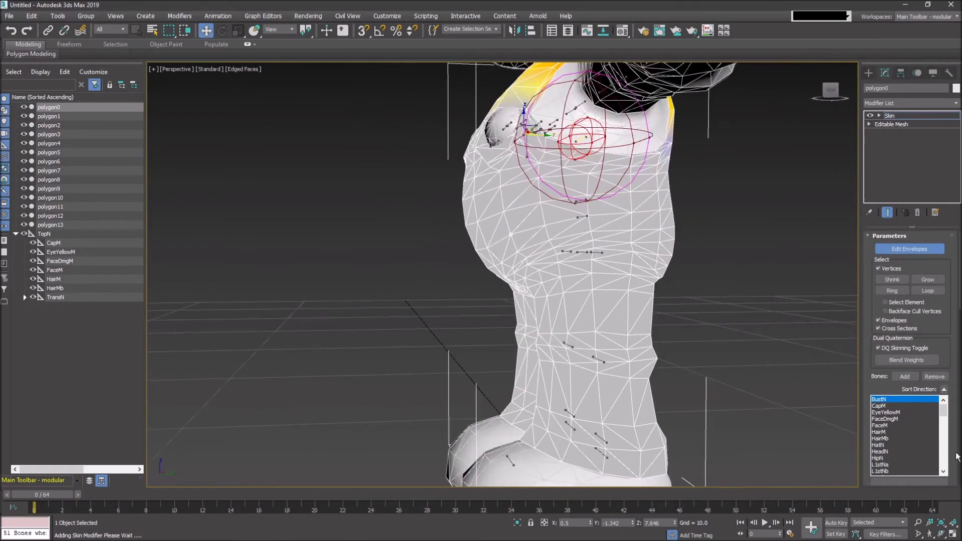
pyautogui.scroll(-11, 953, 445)
pyautogui.click(880, 339)
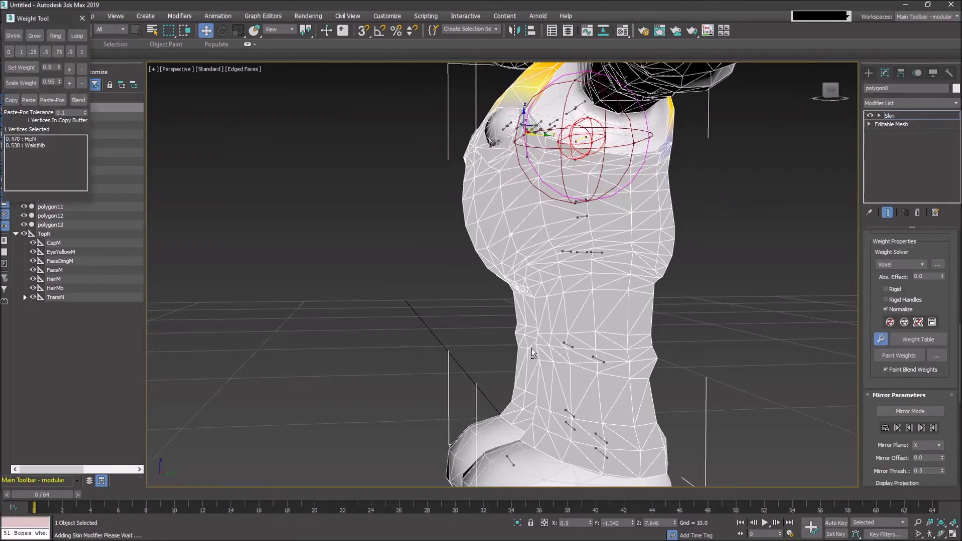
# At frame 1, select the HipN bone in the Weight Tool and examine its influence around the hips
pyautogui.hotkey('shift', 'z')
pyautogui.moveTo(50, 491); pyautogui.dragTo(64, 497)
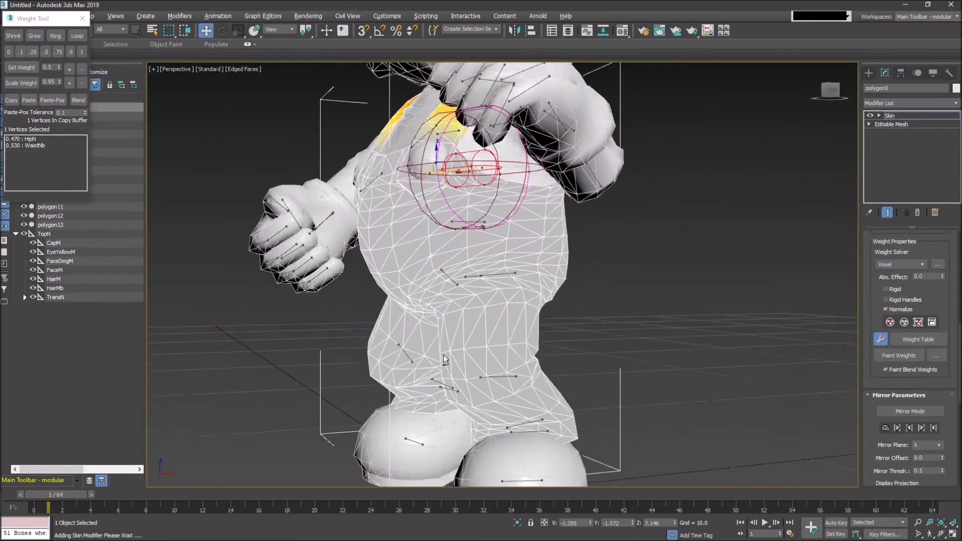
pyautogui.click(54, 139)
pyautogui.scroll(3, 413, 260)
pyautogui.keyDown('alt'); pyautogui.moveTo(414, 261); pyautogui.dragTo(372, 259, button='middle'); pyautogui.keyUp('alt')
pyautogui.scroll(1, 371, 260)
pyautogui.scroll(2, 371, 260)
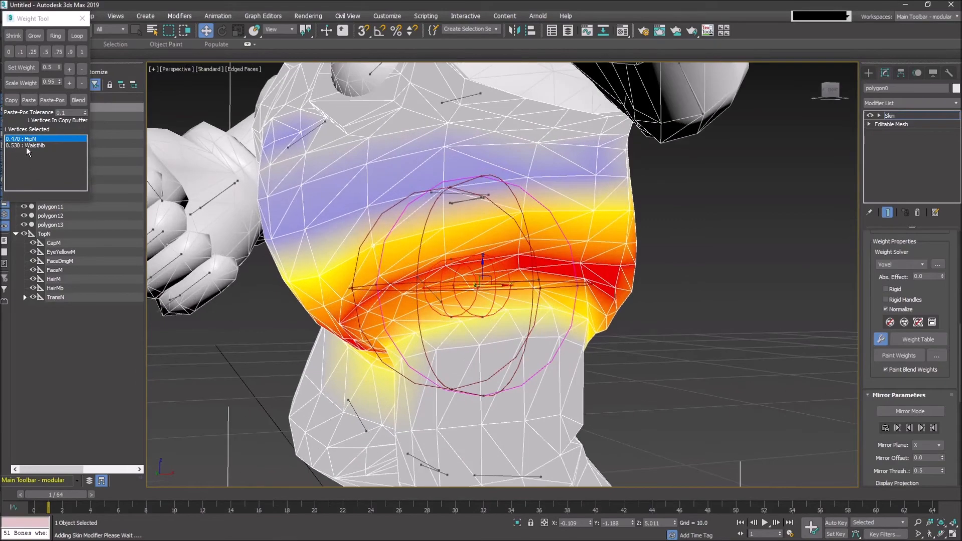
pyautogui.keyDown('alt'); pyautogui.moveTo(453, 252); pyautogui.dragTo(482, 249, button='middle'); pyautogui.keyUp('alt')
pyautogui.scroll(-1, 483, 249)
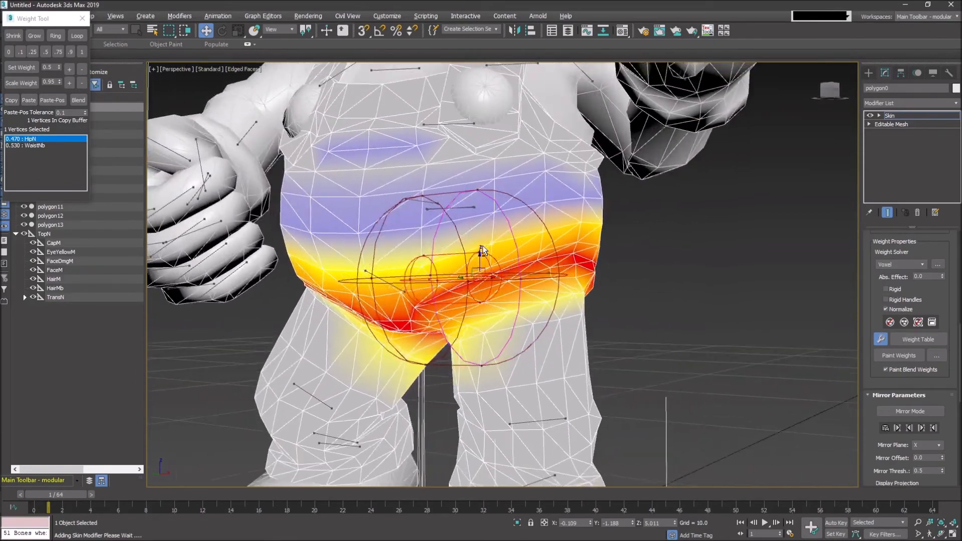
# Try setting the selected overalls vertex's HipN weight to 1 at a later frame, undo it and return to frame 1
pyautogui.moveTo(57, 491); pyautogui.dragTo(186, 505)
pyautogui.click(82, 52)
pyautogui.keyDown('alt'); pyautogui.moveTo(483, 328); pyautogui.dragTo(250, 453, button='middle'); pyautogui.keyUp('alt')
pyautogui.moveTo(159, 495); pyautogui.dragTo(40, 496)
pyautogui.hotkey('ctrl', 'z')
pyautogui.keyDown('alt'); pyautogui.moveTo(385, 361); pyautogui.dragTo(316, 429, button='middle'); pyautogui.keyUp('alt')
pyautogui.scroll(-2, 317, 429)
pyautogui.moveTo(40, 495); pyautogui.dragTo(56, 496)
pyautogui.scroll(-6, 426, 341)
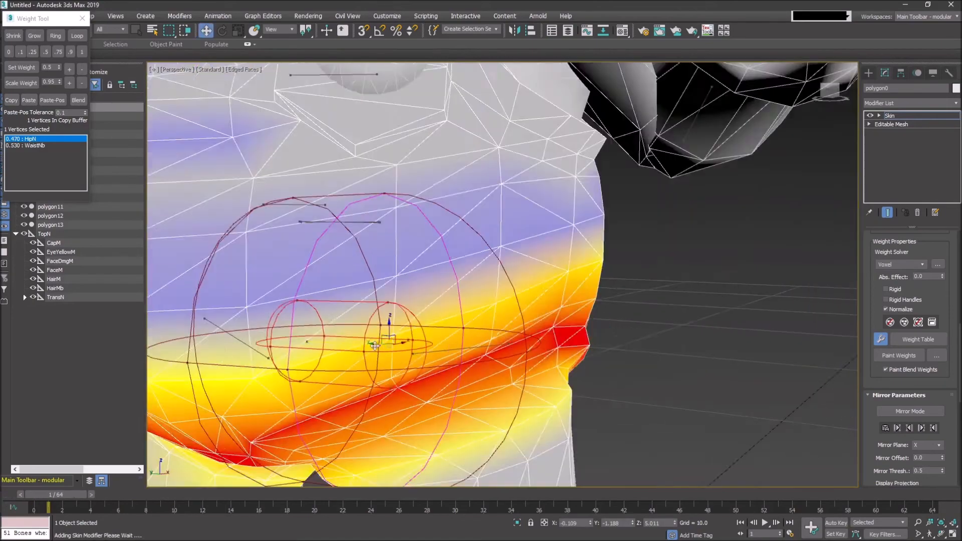
pyautogui.moveTo(437, 343); pyautogui.dragTo(527, 368, button='middle')
pyautogui.scroll(-1, 539, 326)
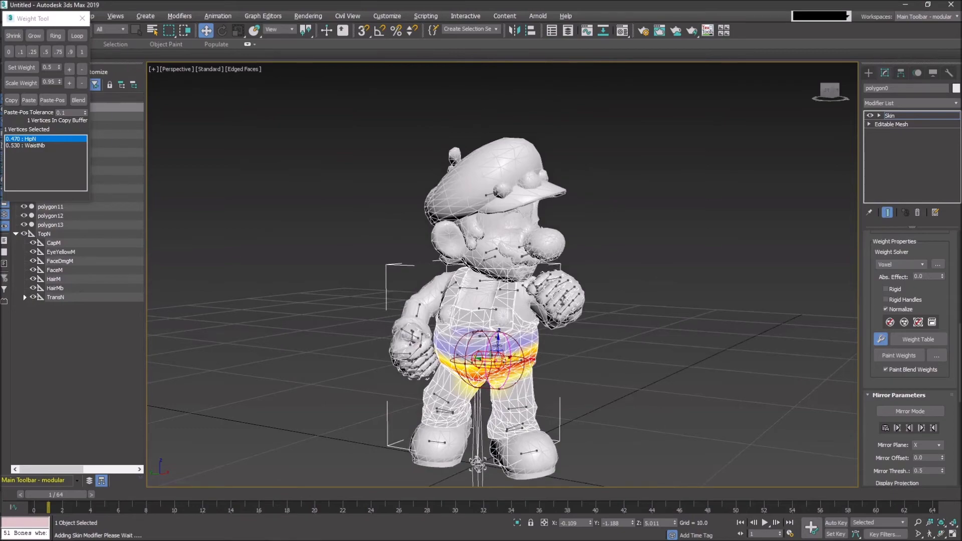
# Advance to about frame 11, select a vertex on Mario's left leg and set its HipN weight to 1
pyautogui.scroll(6, 501, 366)
pyautogui.keyDown('alt'); pyautogui.moveTo(496, 366); pyautogui.dragTo(436, 358, button='middle'); pyautogui.keyUp('alt')
pyautogui.moveTo(68, 497); pyautogui.dragTo(204, 497)
pyautogui.moveTo(501, 413); pyautogui.dragTo(498, 295, button='middle')
pyautogui.keyDown('alt'); pyautogui.moveTo(498, 296); pyautogui.dragTo(533, 294, button='middle'); pyautogui.keyUp('alt')
pyautogui.click(583, 291)
pyautogui.click(81, 52)
# Undo and redo the left leg vertex's weight change to compare its deformation at frame 11
pyautogui.moveTo(639, 194)
pyautogui.keyDown('alt'); pyautogui.mouseDown(button='middle')
pyautogui.moveTo(614, 195)
pyautogui.moveTo(647, 197)
pyautogui.mouseUp(button='middle'); pyautogui.keyUp('alt')
pyautogui.moveTo(173, 494)
pyautogui.mouseDown()
pyautogui.moveTo(28, 501)
pyautogui.moveTo(179, 498)
pyautogui.mouseUp()
pyautogui.keyDown('alt'); pyautogui.moveTo(475, 252); pyautogui.dragTo(532, 260, button='middle'); pyautogui.keyUp('alt')
pyautogui.hotkey('ctrl', 'z')
pyautogui.keyDown('alt'); pyautogui.moveTo(687, 313); pyautogui.dragTo(590, 295, button='middle'); pyautogui.keyUp('alt')
pyautogui.hotkey('ctrl', 'y')
# Show the left leg area in wireframe display
pyautogui.keyDown('alt'); pyautogui.moveTo(502, 288); pyautogui.dragTo(531, 276, button='middle'); pyautogui.keyUp('alt')
pyautogui.scroll(4, 532, 276)
pyautogui.press('F3')
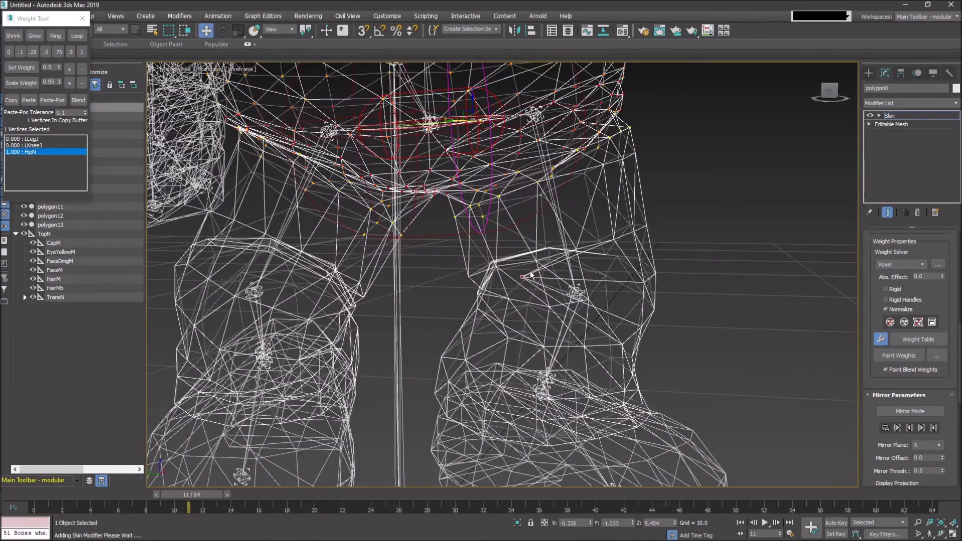
# Undo the last weight change, select the stray vertex inside the left leg in wireframe and paste the copied vertex weights onto it
pyautogui.press('F3')
pyautogui.press('F3')
pyautogui.press('F3')
pyautogui.hotkey('ctrl', 'z')
pyautogui.press('F3')
pyautogui.click(521, 278)
pyautogui.press('F3')
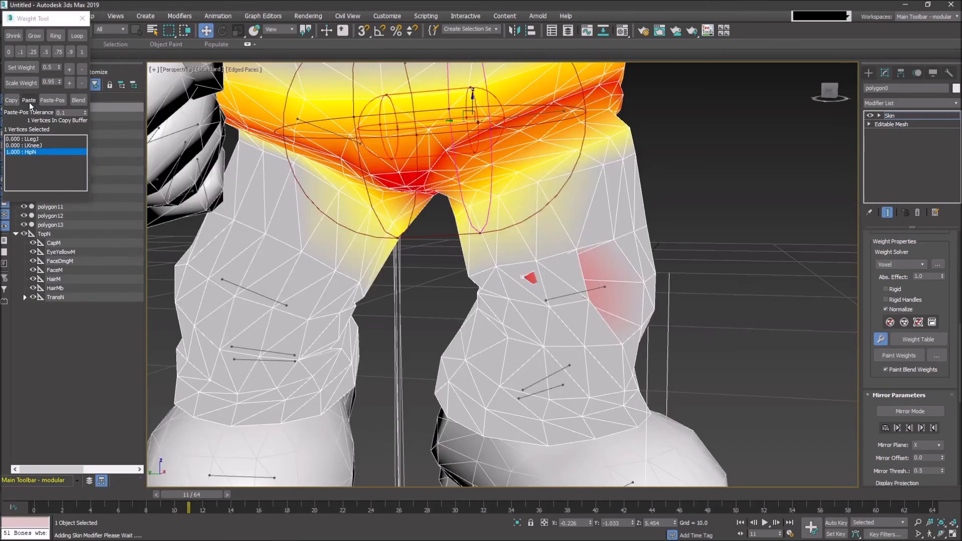
pyautogui.click(29, 103)
pyautogui.keyDown('alt'); pyautogui.moveTo(557, 224); pyautogui.dragTo(395, 257, button='middle'); pyautogui.keyUp('alt')
pyautogui.scroll(-4, 742, 369)
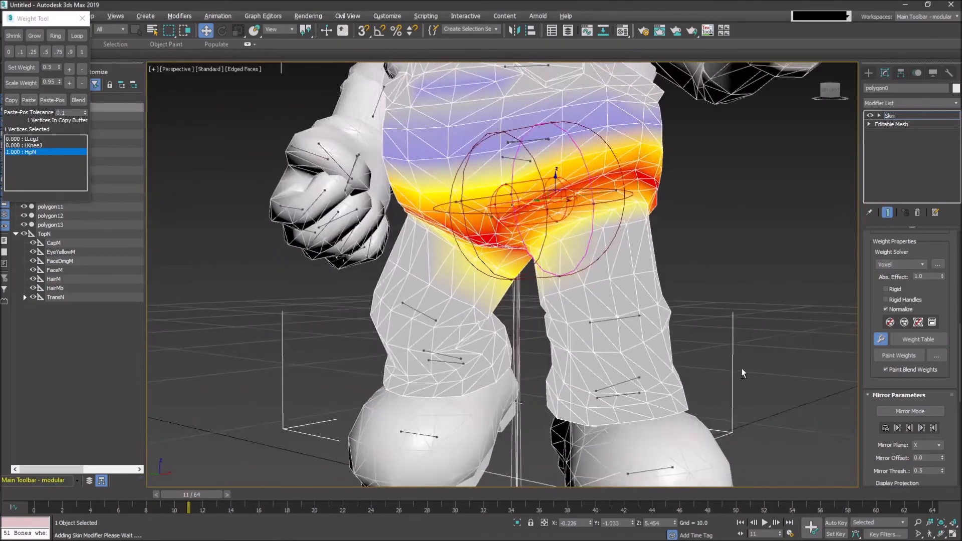
# Clear the vertex selection and leave envelope editing in the overalls' Skin modifier
pyautogui.keyDown('alt'); pyautogui.moveTo(741, 368); pyautogui.dragTo(753, 365, button='middle'); pyautogui.keyUp('alt')
pyautogui.click(753, 365)
pyautogui.click(662, 319)
pyautogui.moveTo(794, 329); pyautogui.dragTo(774, 265, button='middle')
pyautogui.keyDown('alt'); pyautogui.moveTo(773, 265); pyautogui.dragTo(591, 373, button='middle'); pyautogui.keyUp('alt')
pyautogui.click(801, 278)
pyautogui.scroll(-3, 802, 278)
pyautogui.press('1')
pyautogui.scroll(-2, 664, 339)
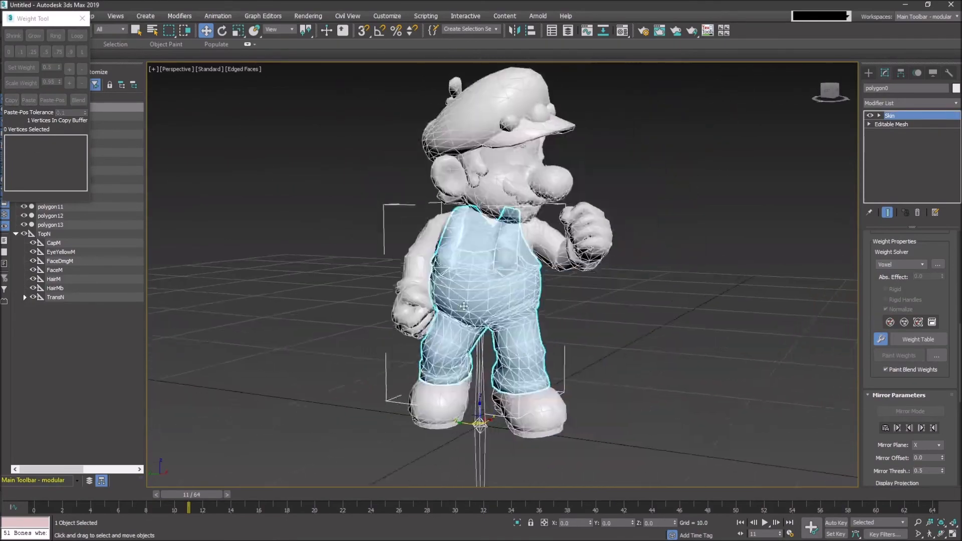
# Close the Weight Tool and return the animation to frame 0 with nothing selected
pyautogui.click(82, 18)
pyautogui.moveTo(193, 494); pyautogui.dragTo(34, 496)
pyautogui.click(388, 336)
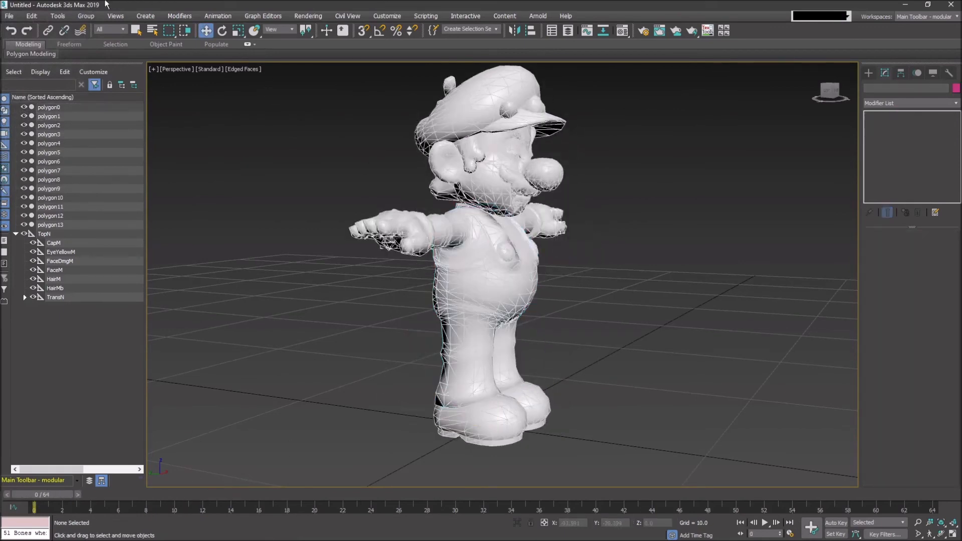
# Select all of Mario's meshes and bones and start exporting them as an Autodesk Collada (DAE) file named export
pyautogui.hotkey('ctrl', 'a')
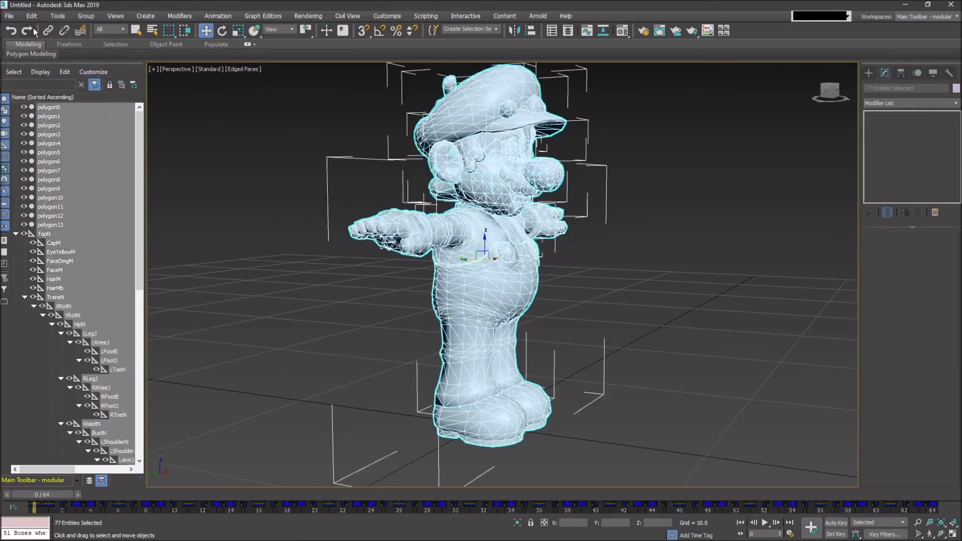
pyautogui.click(9, 16)
pyautogui.moveTo(30, 166)
pyautogui.click(125, 183)
pyautogui.click(173, 326)
pyautogui.click(174, 327)
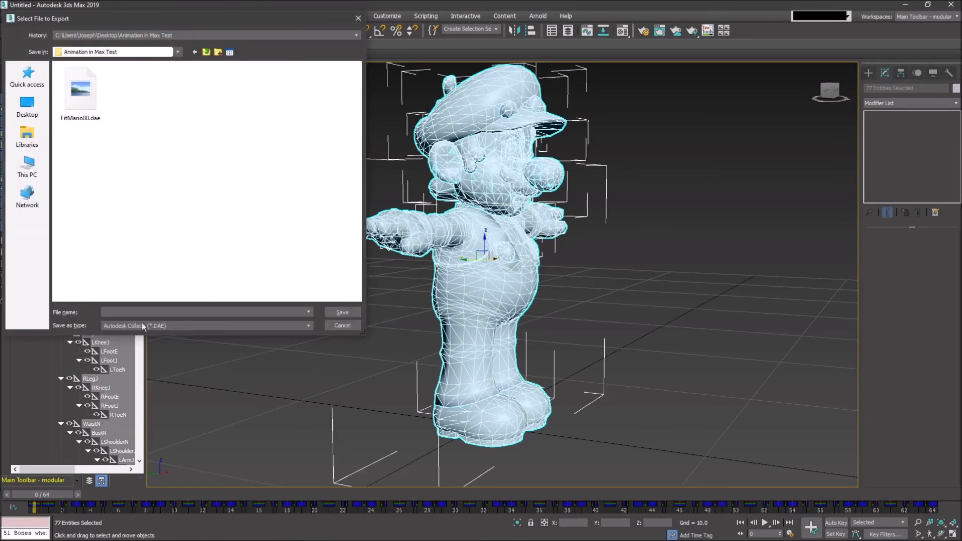
pyautogui.click(122, 312)
pyautogui.write('export')
pyautogui.press('Return')
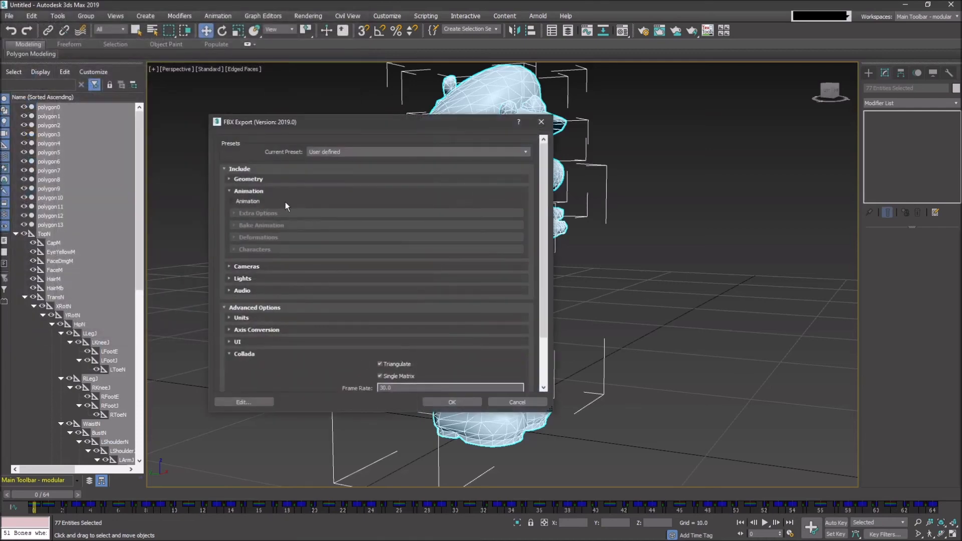
# Check the scale factor under the export's unit options and run the Collada export with animation left off
pyautogui.scroll(-3, 413, 317)
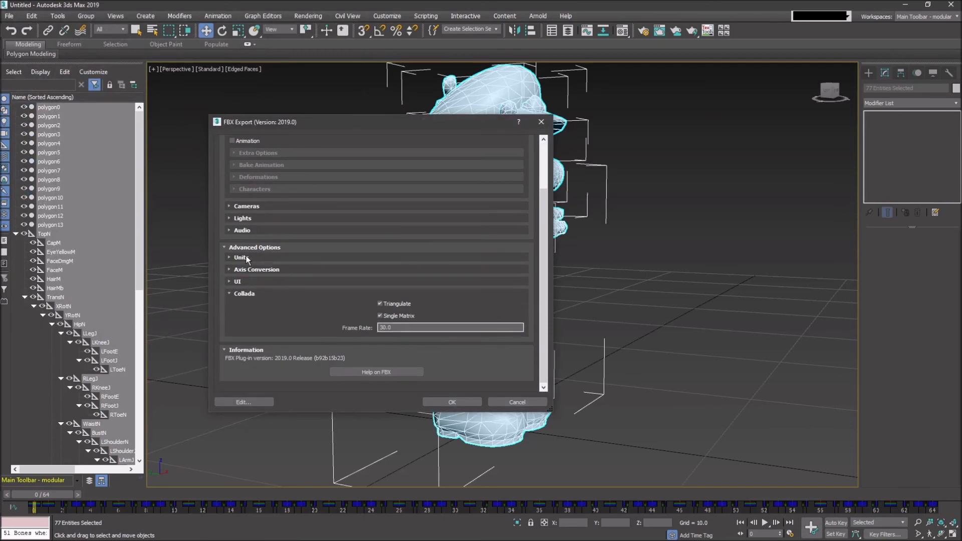
pyautogui.click(241, 258)
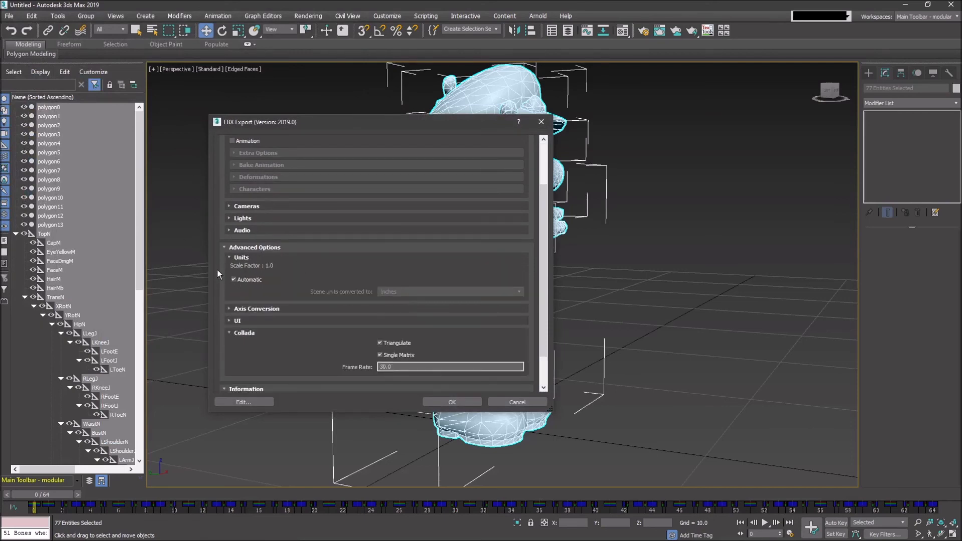
pyautogui.moveTo(274, 265); pyautogui.dragTo(241, 266)
pyautogui.click(463, 402)
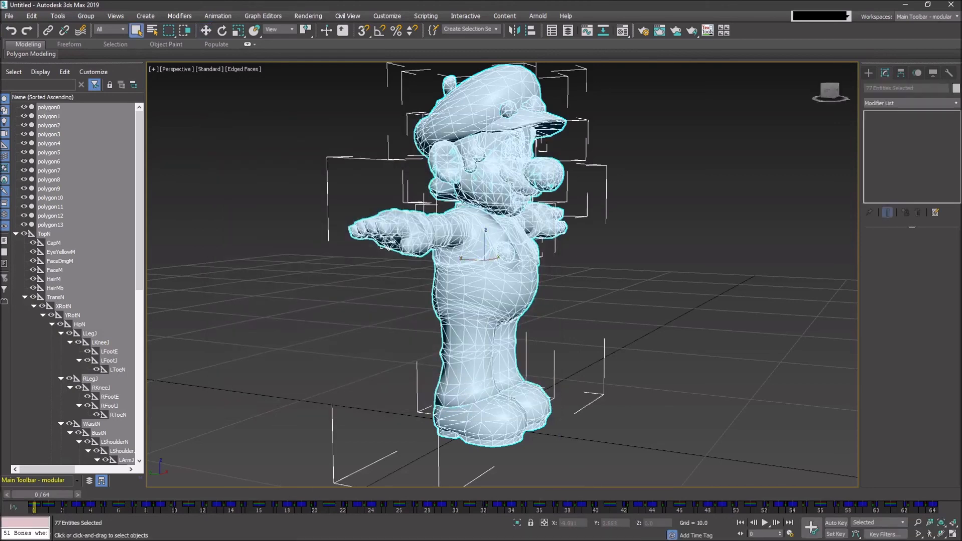
# Deselect all of Mario's meshes and bones
pyautogui.moveTo(621, 320); pyautogui.dragTo(591, 325, button='middle')
pyautogui.click(585, 330)
pyautogui.scroll(-3, 607, 303)
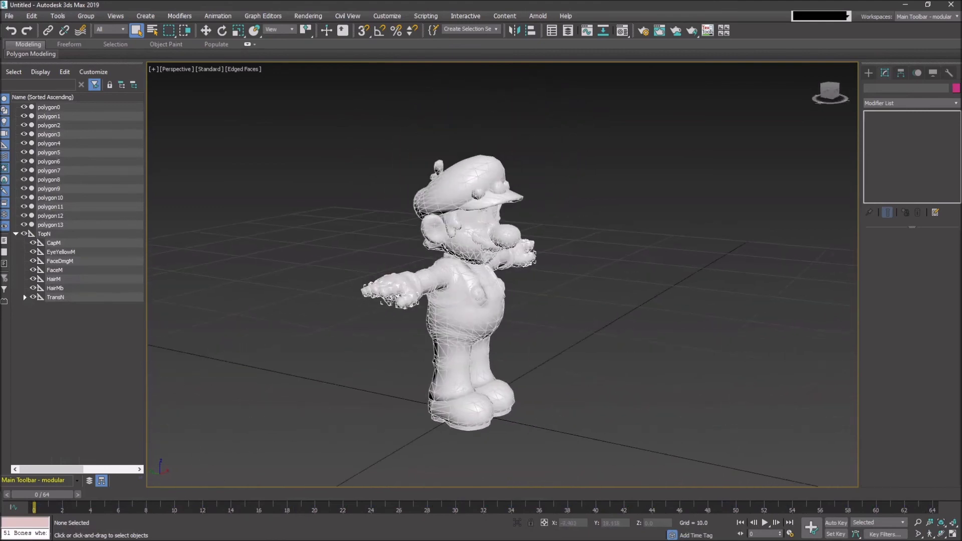